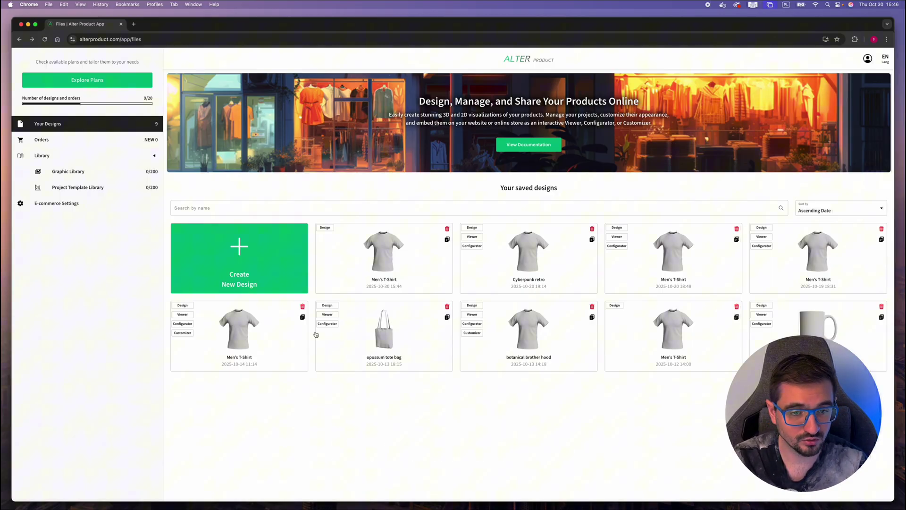
# Create a new Men's T-Shirt design using the Full Print area
pyautogui.click(285, 285)
pyautogui.scroll(-3, 285, 341)
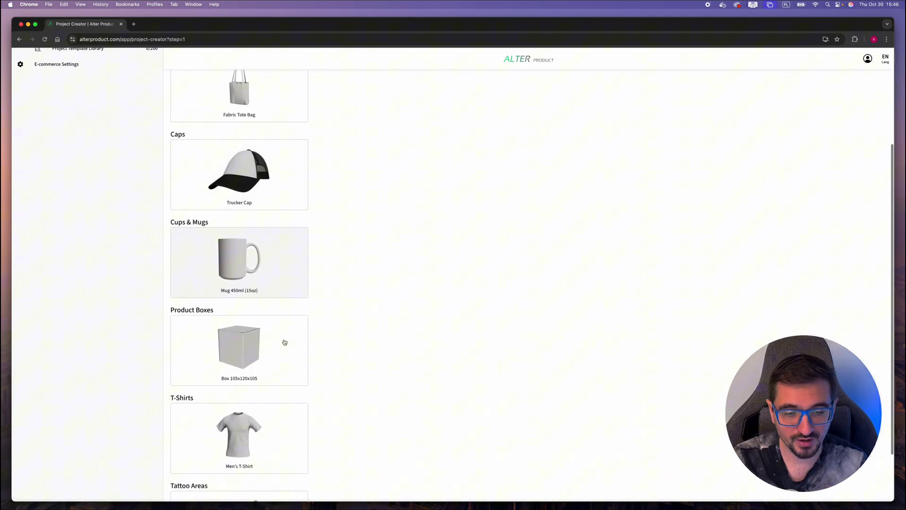
pyautogui.click(273, 418)
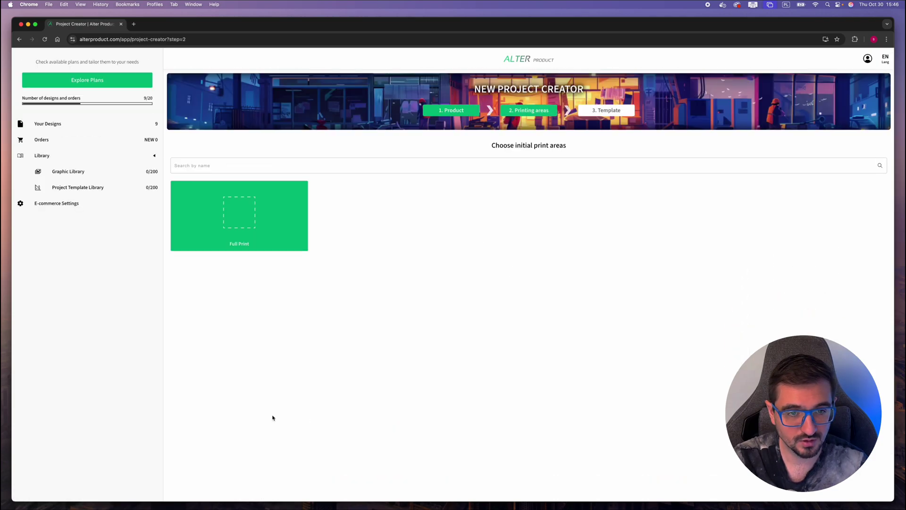
pyautogui.click(276, 211)
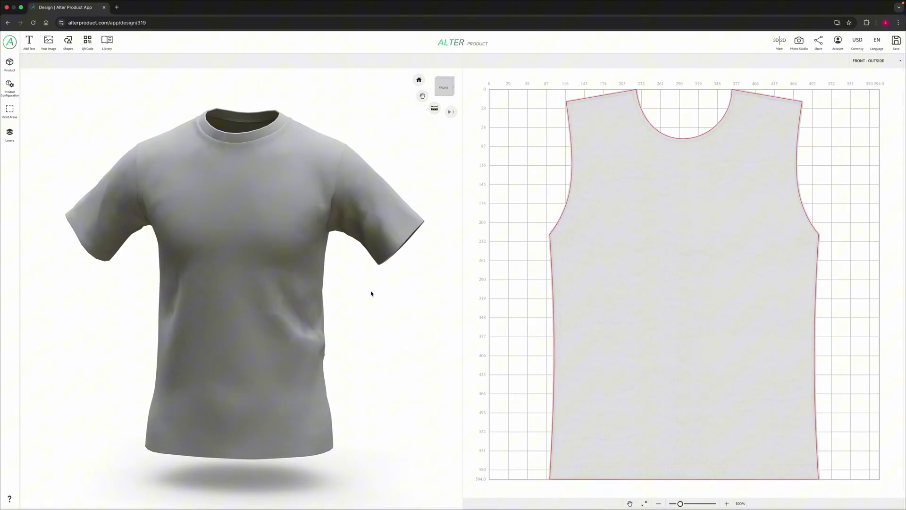
pyautogui.moveTo(371, 294); pyautogui.dragTo(180, 291)
pyautogui.scroll(10, 273, 266)
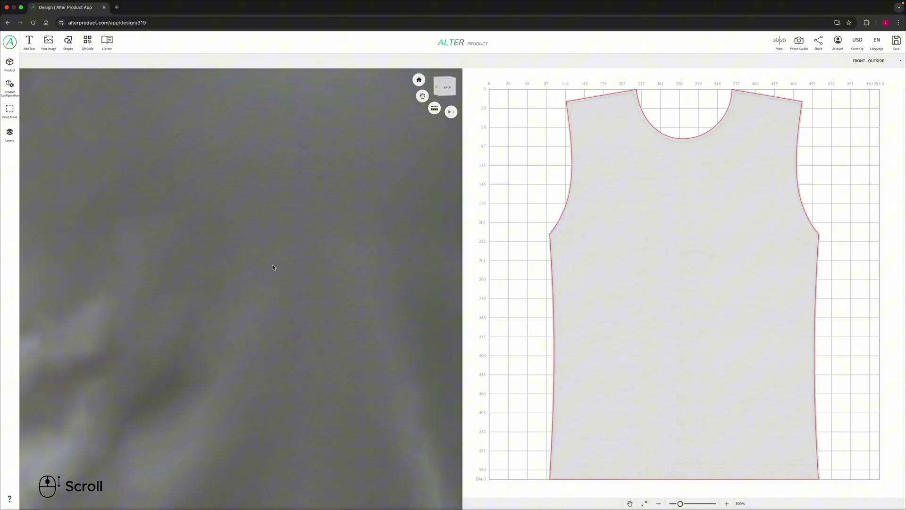
pyautogui.scroll(-8, 273, 266)
pyautogui.moveTo(302, 263); pyautogui.dragTo(274, 307, button='middle')
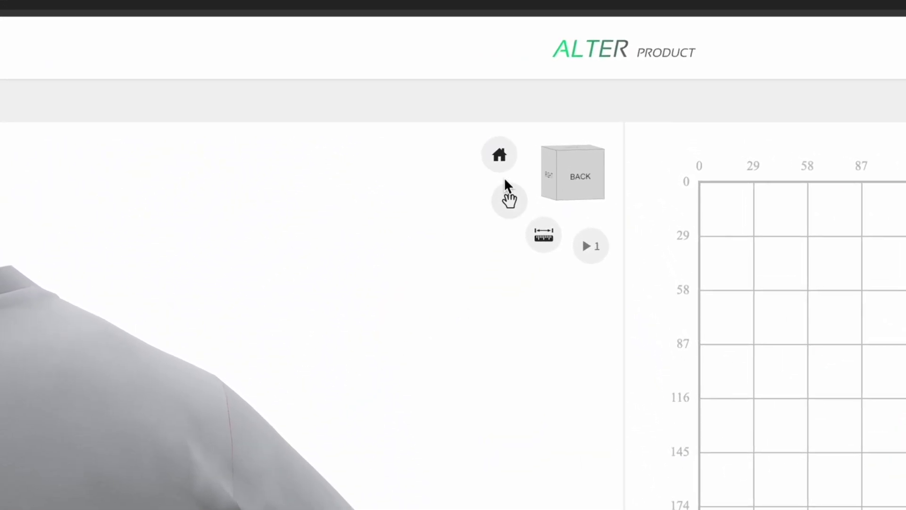
pyautogui.click(499, 155)
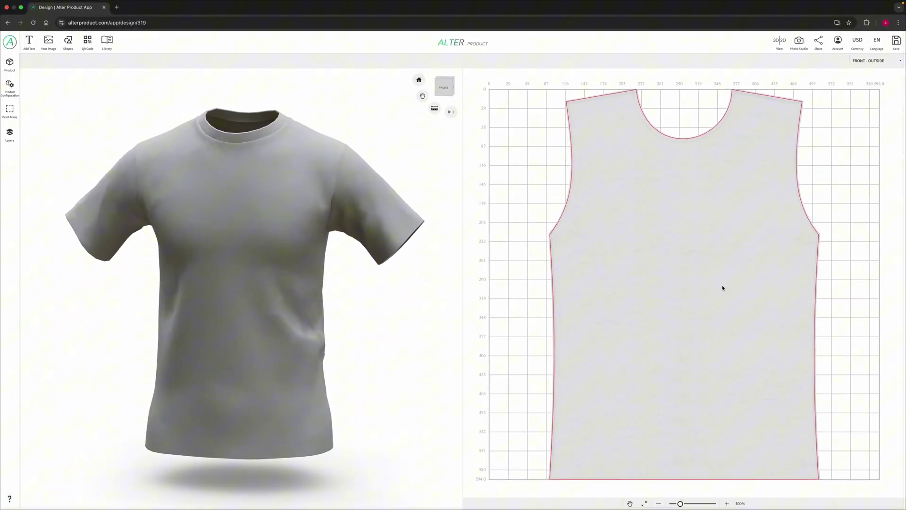
pyautogui.scroll(-3, 723, 288)
pyautogui.scroll(4, 723, 287)
pyautogui.moveTo(722, 287); pyautogui.dragTo(743, 256, button='middle')
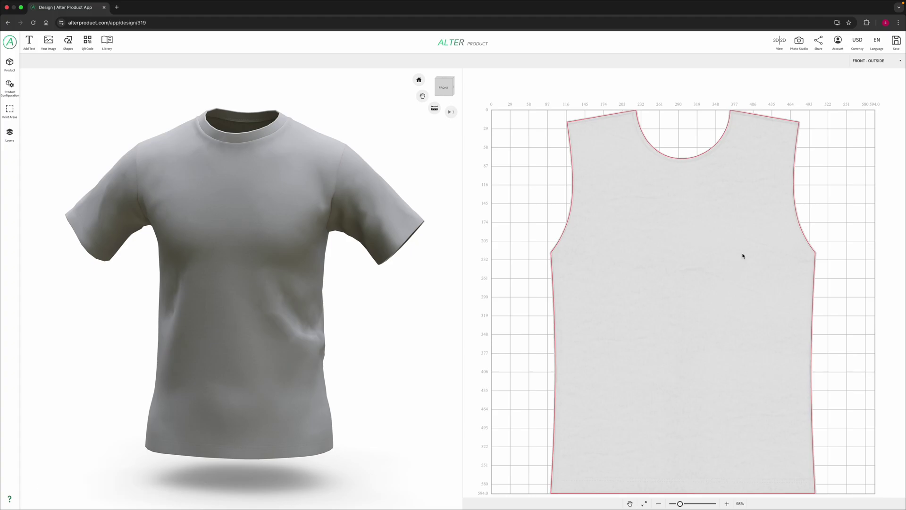
pyautogui.click(864, 66)
pyautogui.click(867, 117)
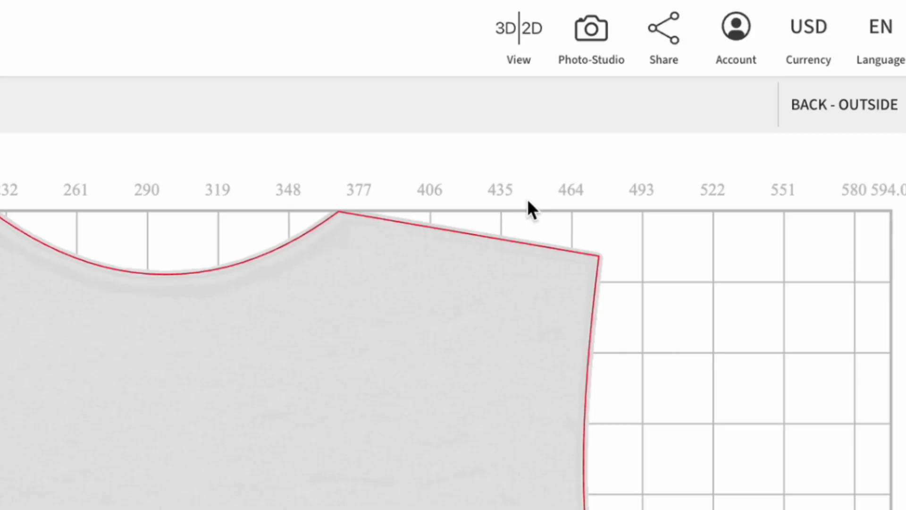
pyautogui.click(779, 41)
pyautogui.click(498, 208)
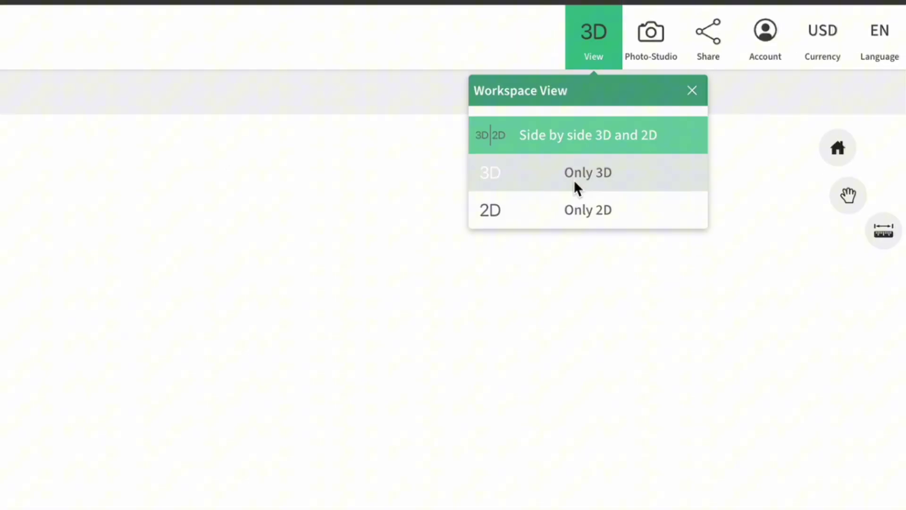
pyautogui.click(519, 33)
pyautogui.click(499, 254)
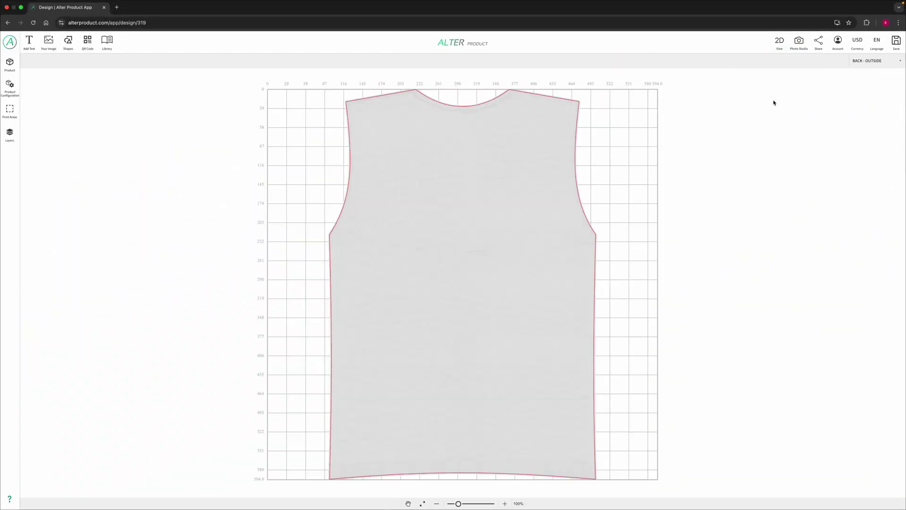
pyautogui.click(779, 42)
pyautogui.click(775, 70)
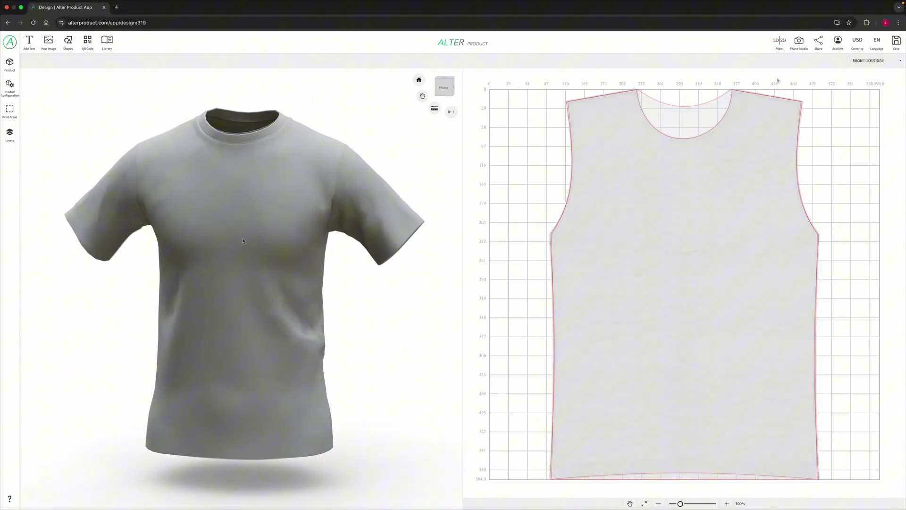
pyautogui.click(29, 42)
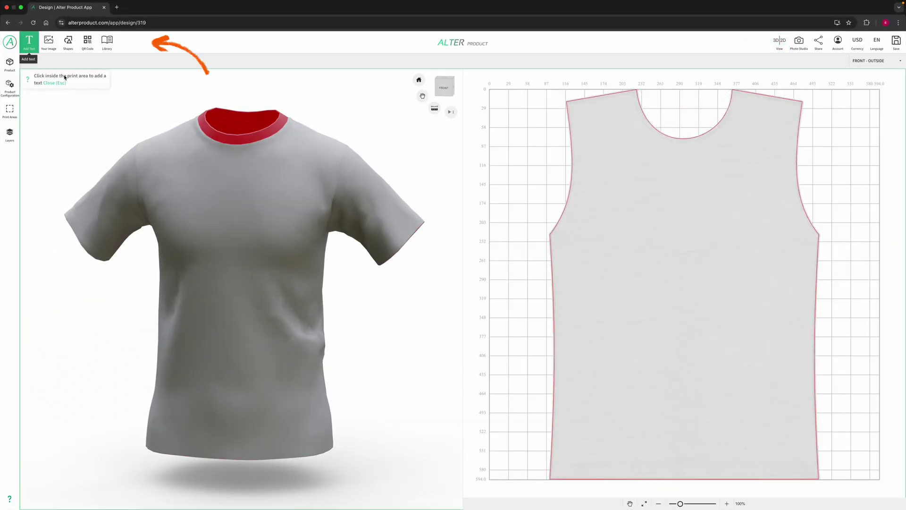
pyautogui.click(233, 181)
pyautogui.click(49, 42)
pyautogui.click(232, 251)
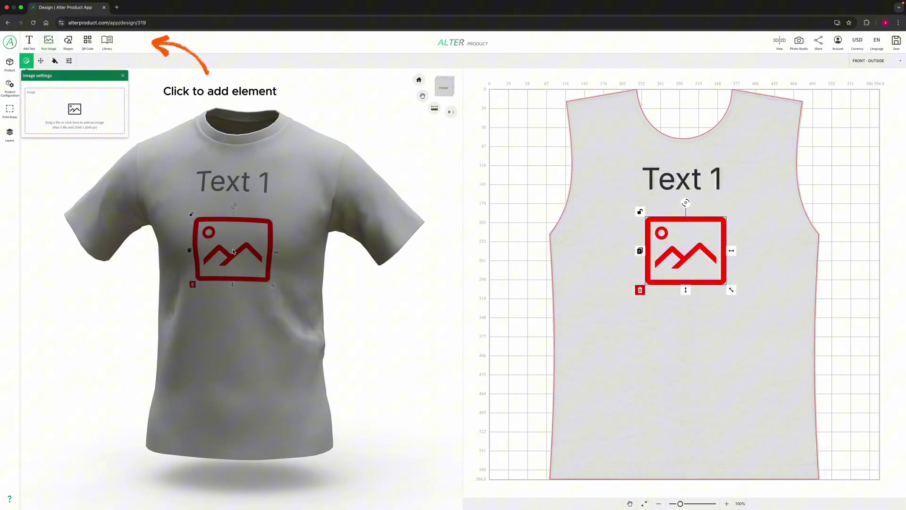
pyautogui.click(68, 42)
pyautogui.click(64, 75)
pyautogui.click(230, 320)
pyautogui.click(87, 46)
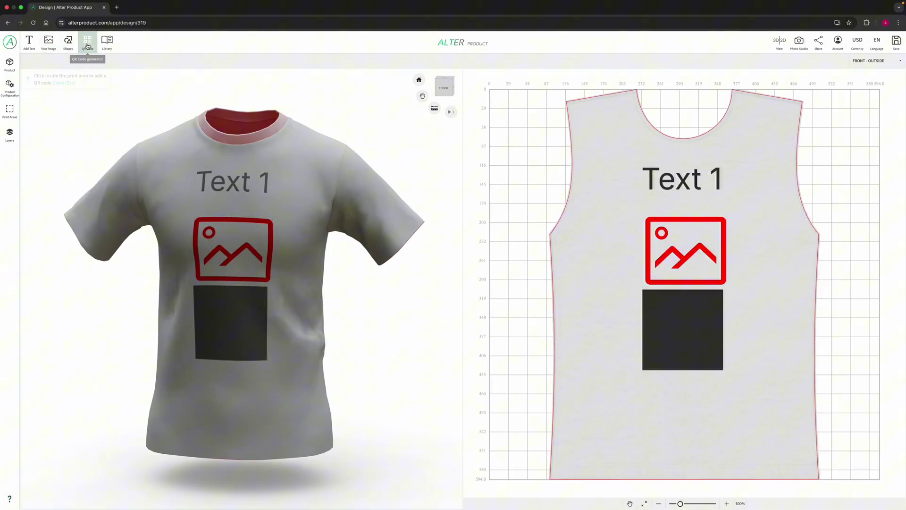
pyautogui.click(236, 399)
pyautogui.click(107, 42)
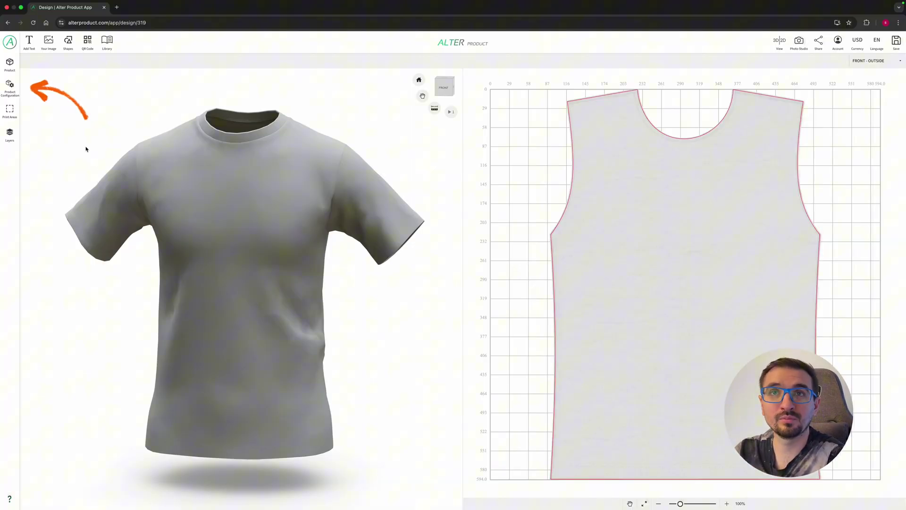
# Set the Men's T-Shirt's default colour to bright blue in Product Configuration
pyautogui.click(10, 86)
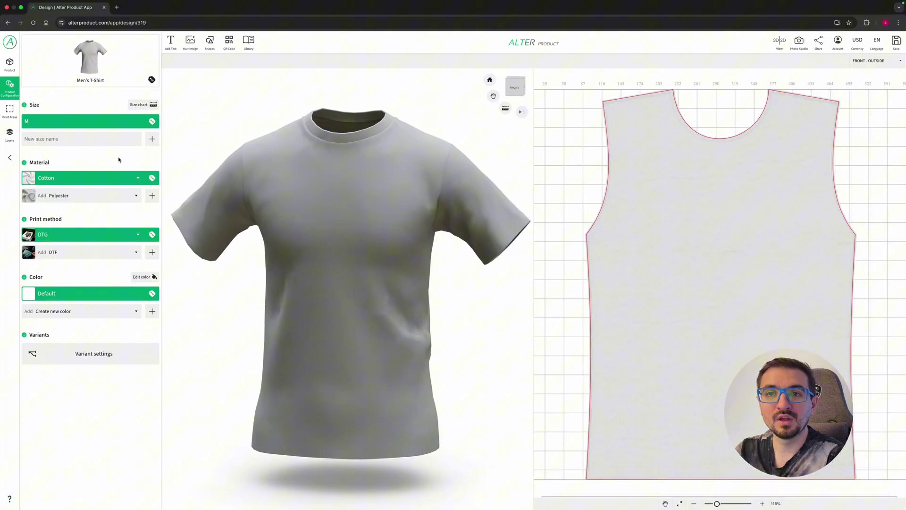
pyautogui.click(142, 276)
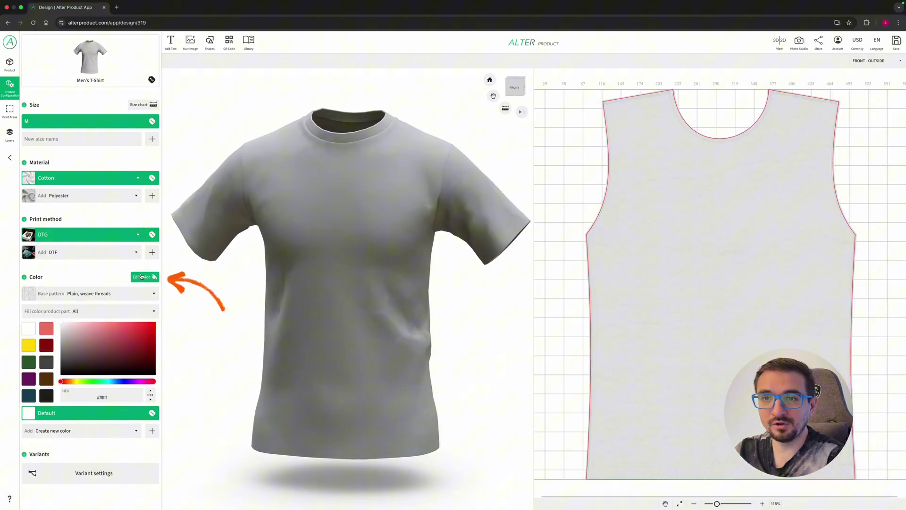
pyautogui.moveTo(61, 325); pyautogui.dragTo(130, 328)
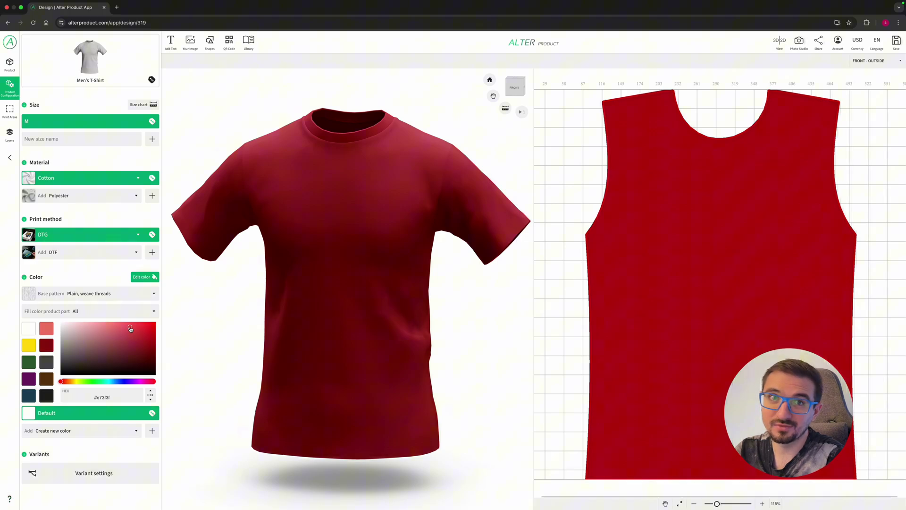
pyautogui.moveTo(145, 328); pyautogui.dragTo(155, 324)
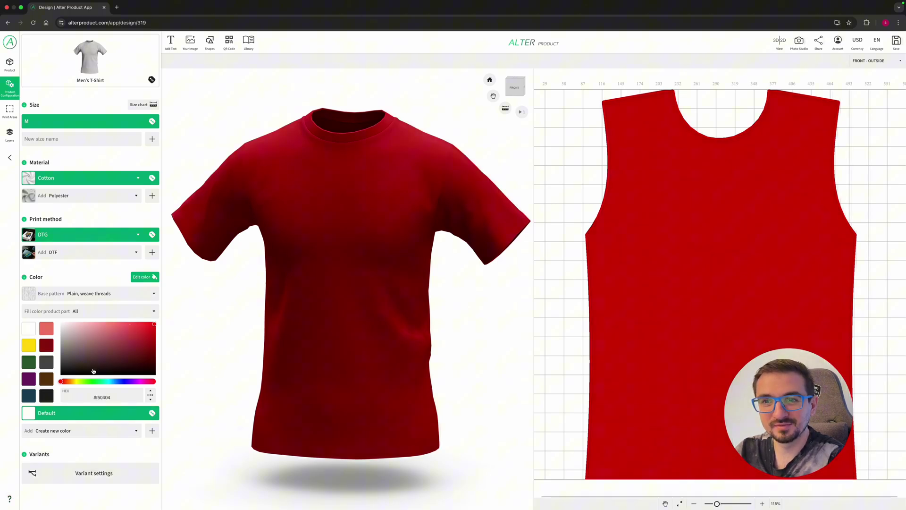
pyautogui.moveTo(64, 385); pyautogui.dragTo(114, 383)
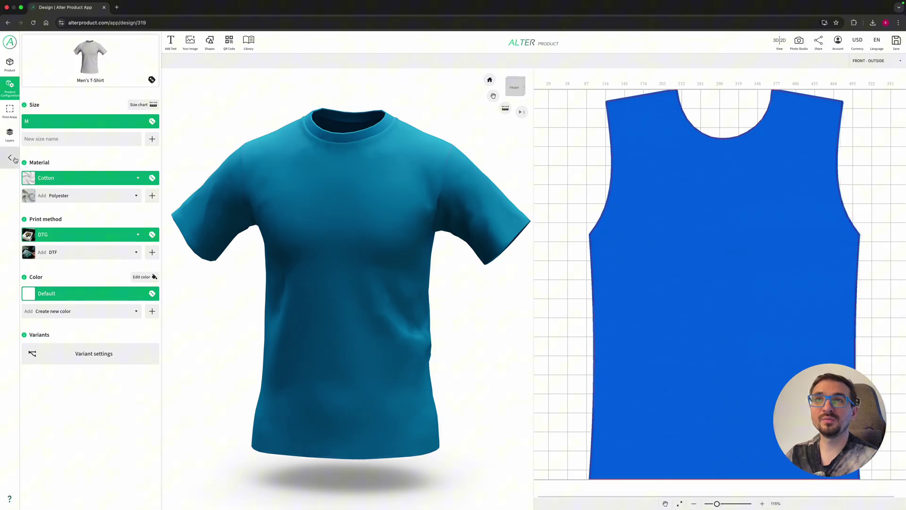
# Add the retro neon girl picture to the shirt front, enlarged and centred lower
pyautogui.click(13, 159)
pyautogui.click(49, 47)
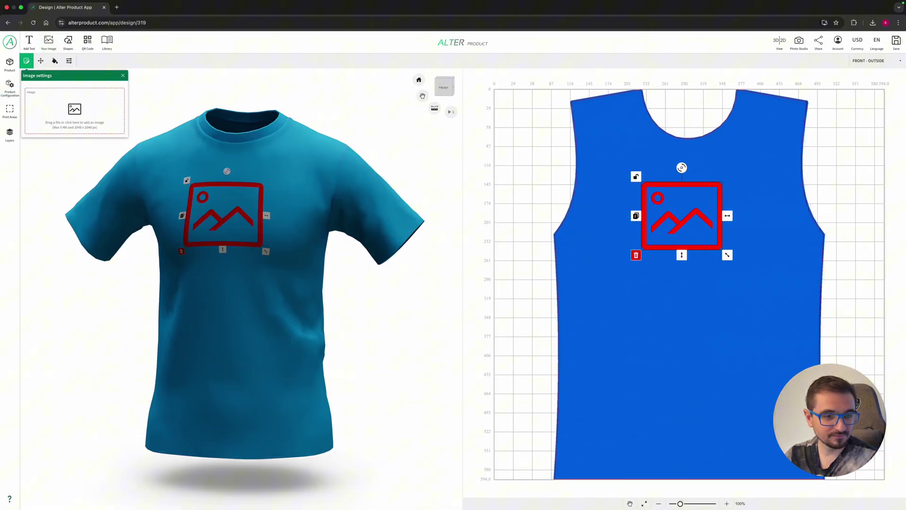
pyautogui.moveTo(161, 146); pyautogui.dragTo(125, 130)
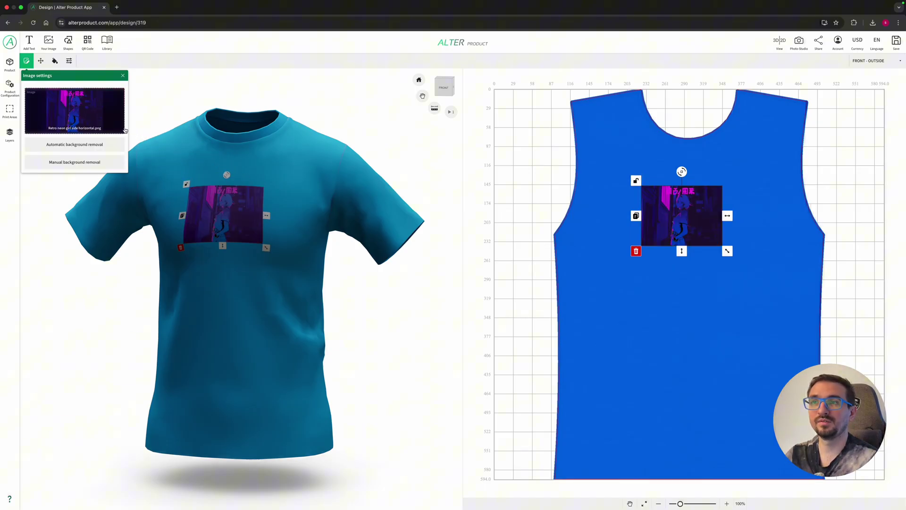
pyautogui.moveTo(267, 252); pyautogui.dragTo(296, 276)
pyautogui.moveTo(224, 223); pyautogui.dragTo(229, 235)
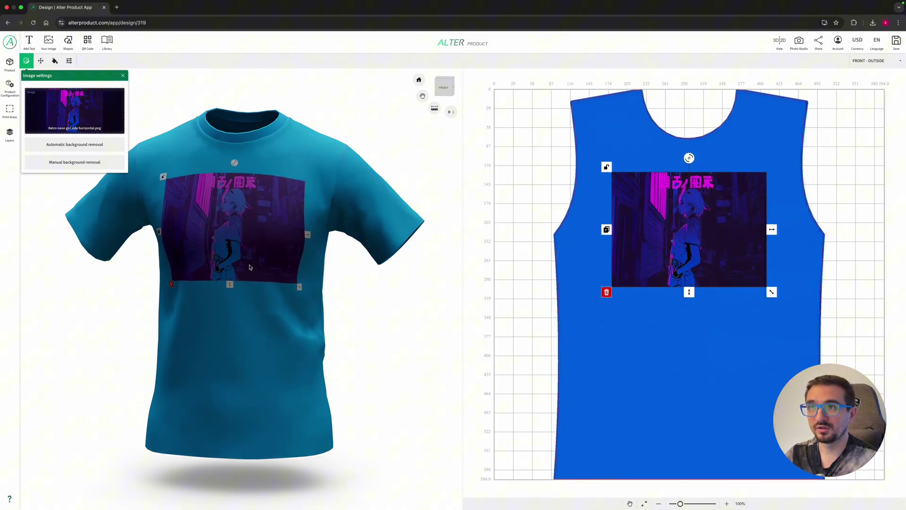
pyautogui.click(402, 323)
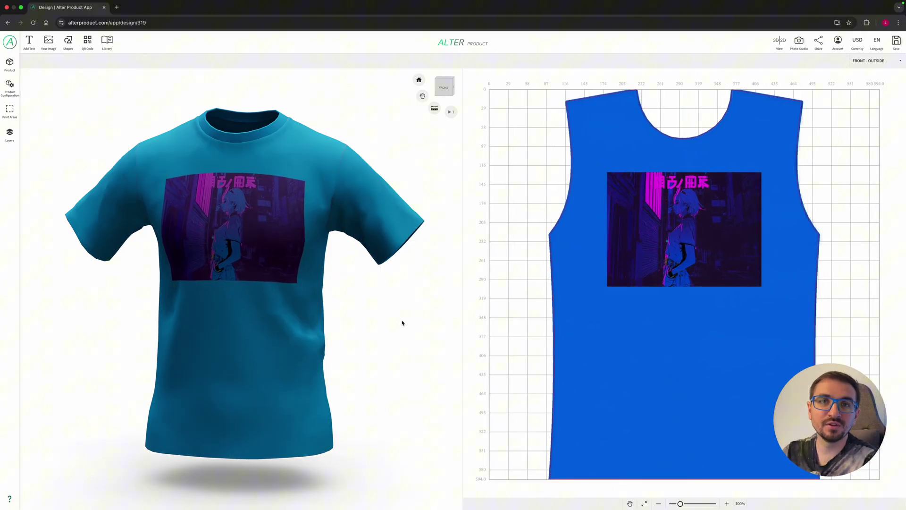
# Turn the neon girl image black and white using image filters
pyautogui.click(250, 234)
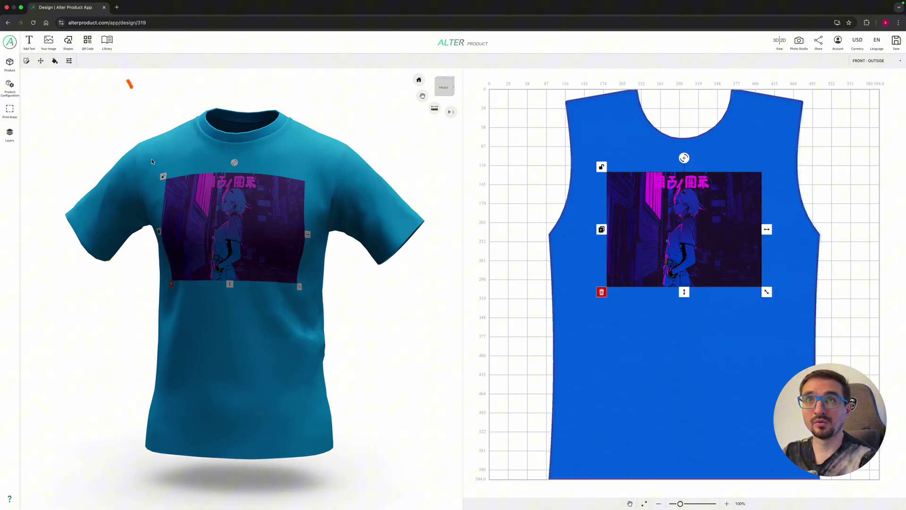
pyautogui.click(69, 61)
pyautogui.click(115, 92)
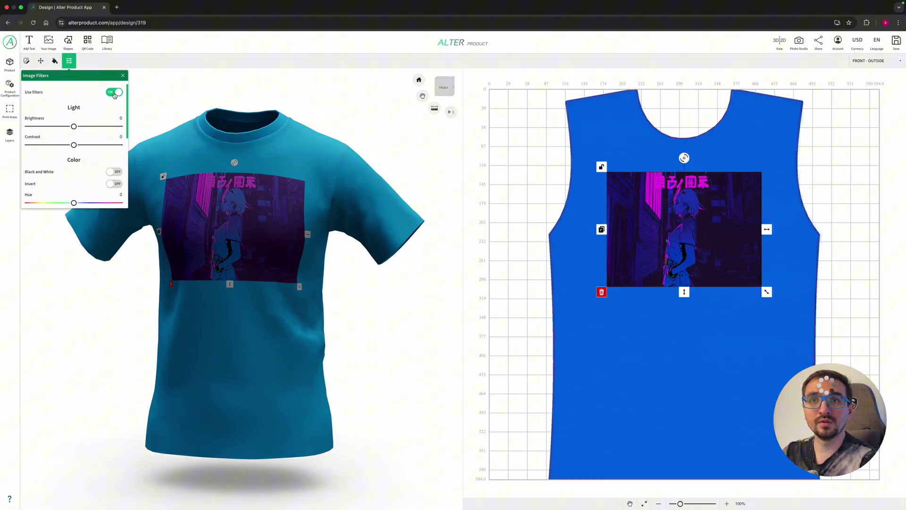
pyautogui.click(114, 171)
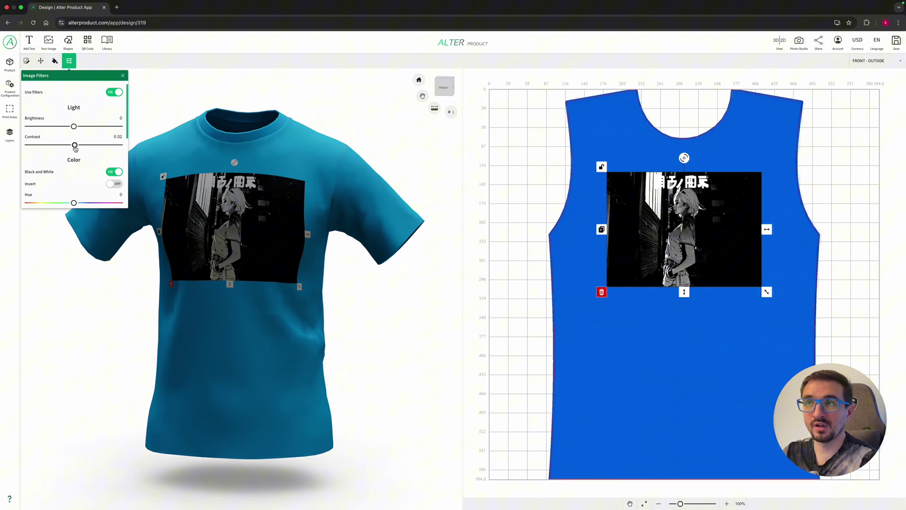
pyautogui.click(123, 76)
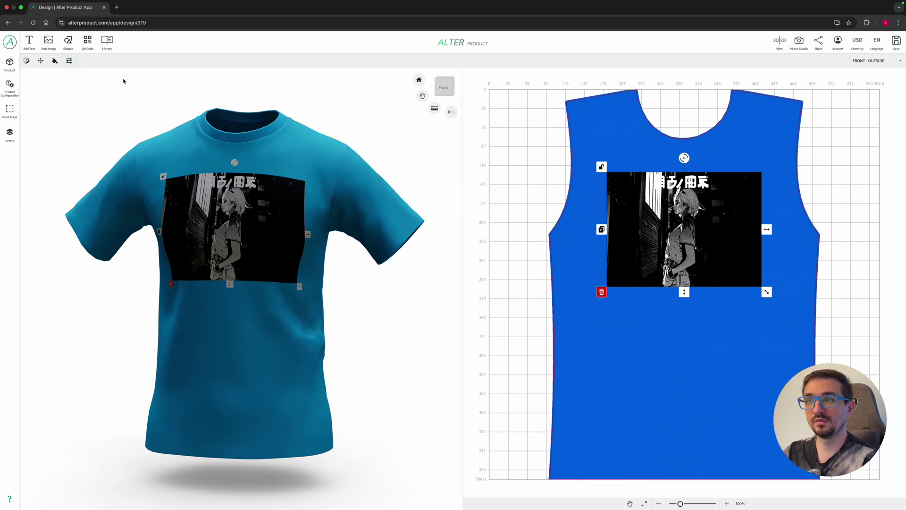
# Add a white 'Neon Dream' headline to the print area in the Unica One font
pyautogui.click(55, 350)
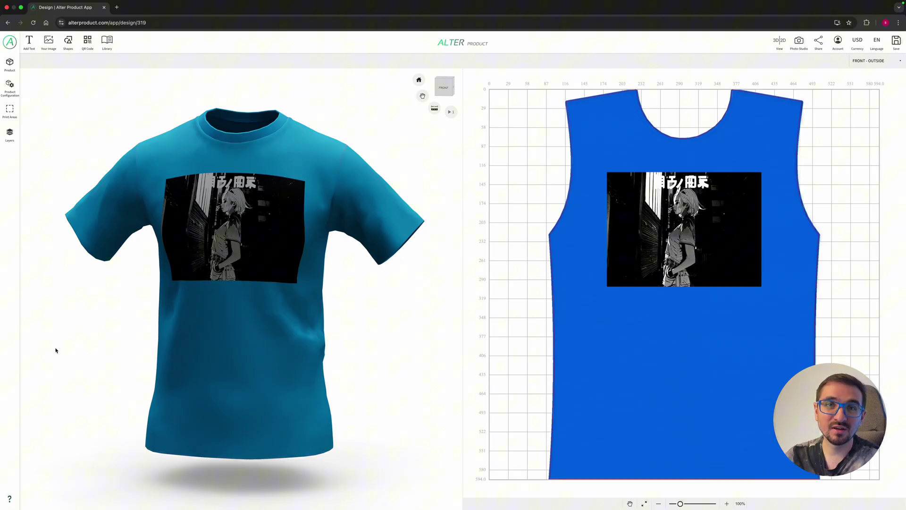
pyautogui.click(29, 43)
pyautogui.click(219, 228)
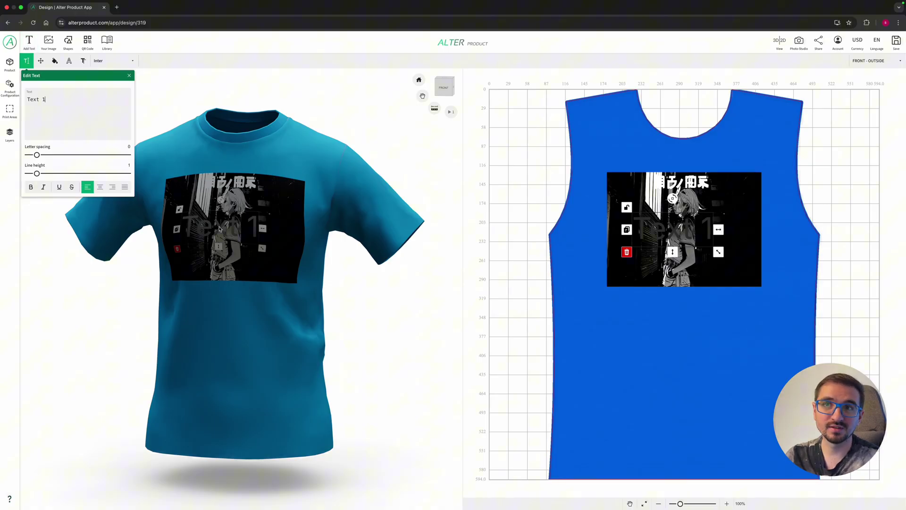
pyautogui.write('Neon Dream')
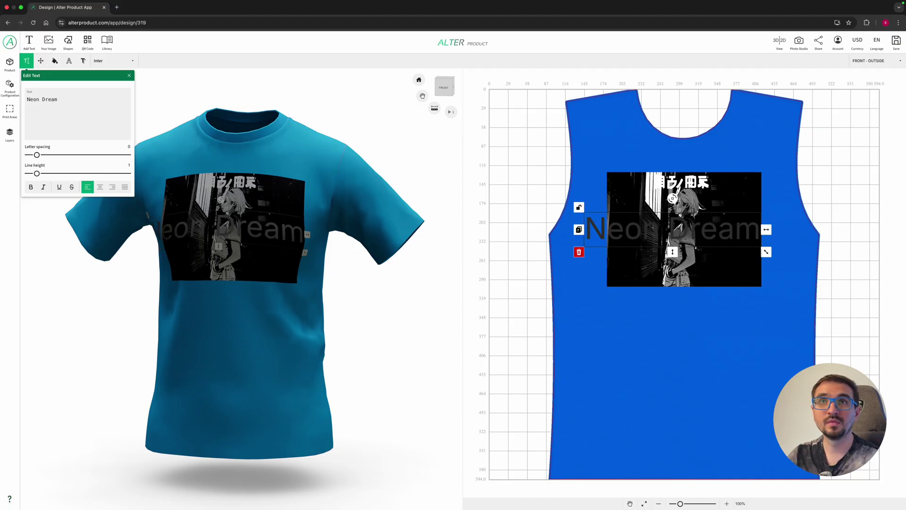
pyautogui.click(55, 61)
pyautogui.click(26, 107)
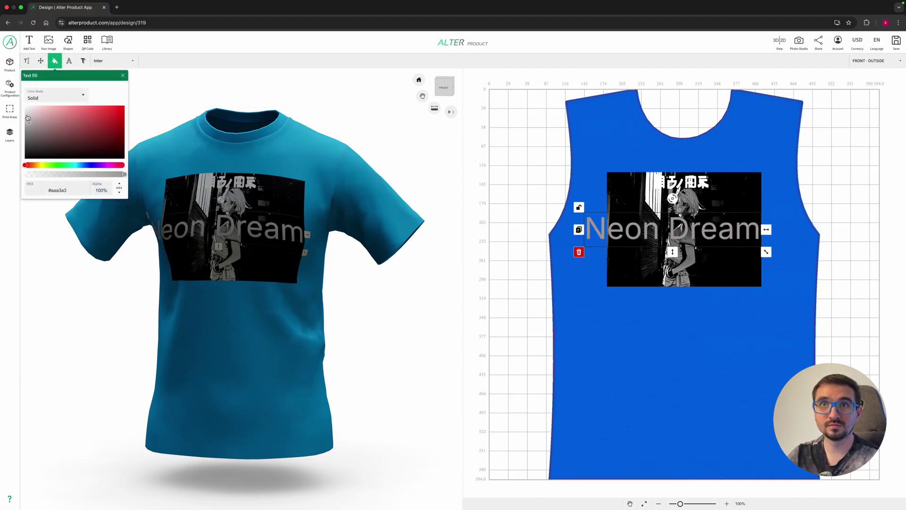
pyautogui.click(95, 62)
pyautogui.write('unic')
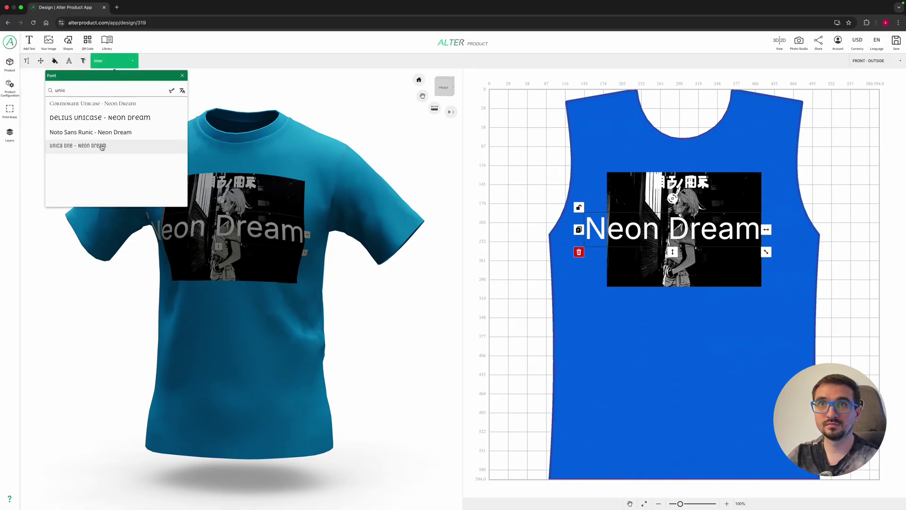
pyautogui.click(102, 147)
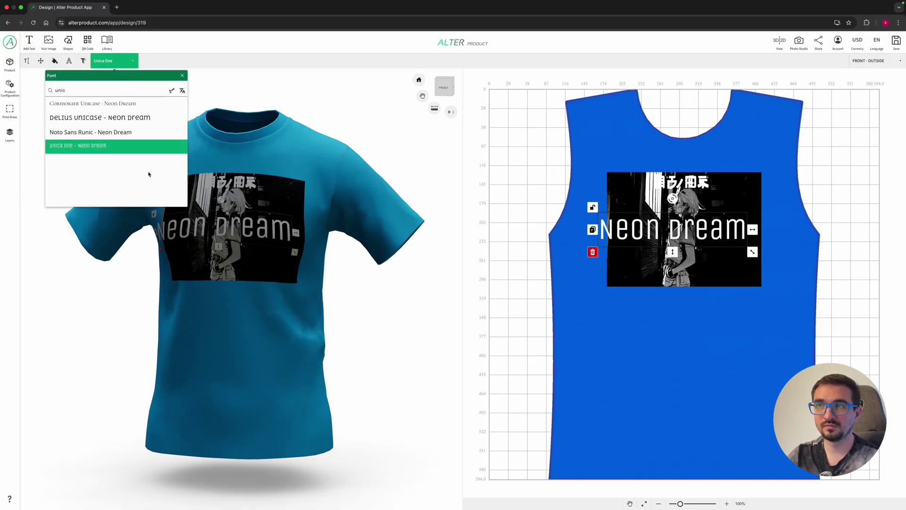
# Add a text box with the pasted tagline 'Rhythm never stops and the lights never fade'
pyautogui.click(234, 175)
pyautogui.click(29, 41)
pyautogui.click(257, 272)
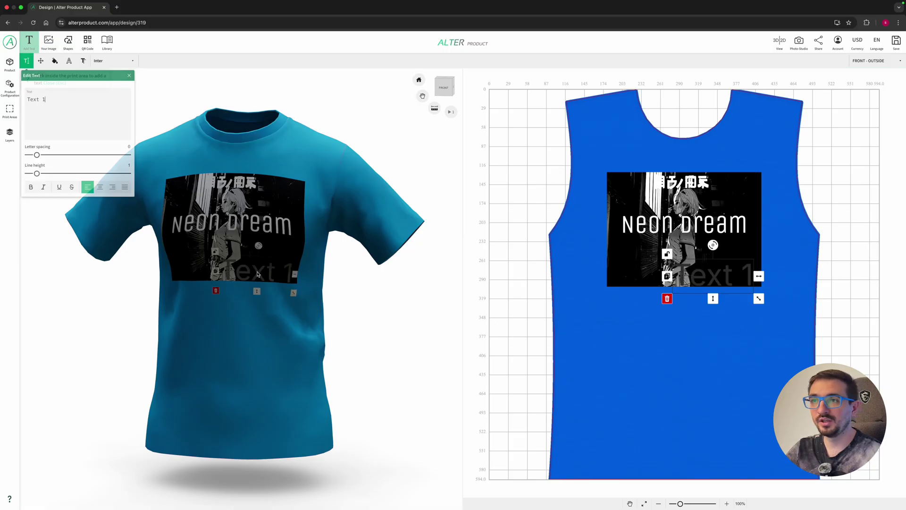
pyautogui.moveTo(293, 290); pyautogui.dragTo(275, 283)
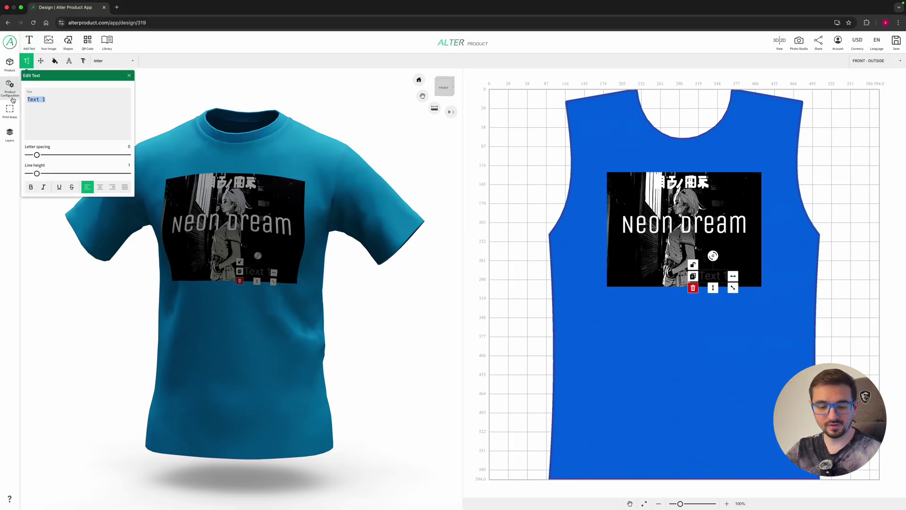
pyautogui.write('Rhythm never stops and the lights never fade')
# Set the tagline to the Whisper font, shrink it, and move it to the image's bottom
pyautogui.click(114, 60)
pyautogui.write('w')
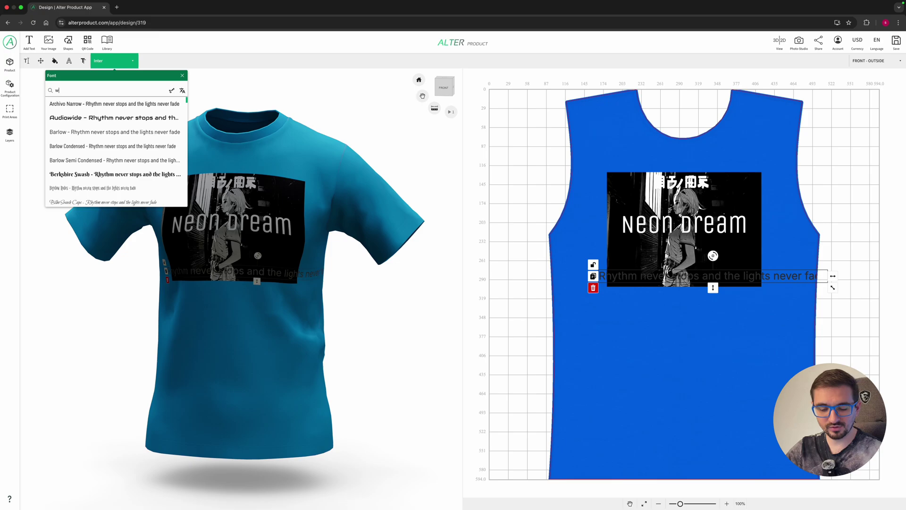
pyautogui.write('hi')
pyautogui.click(97, 117)
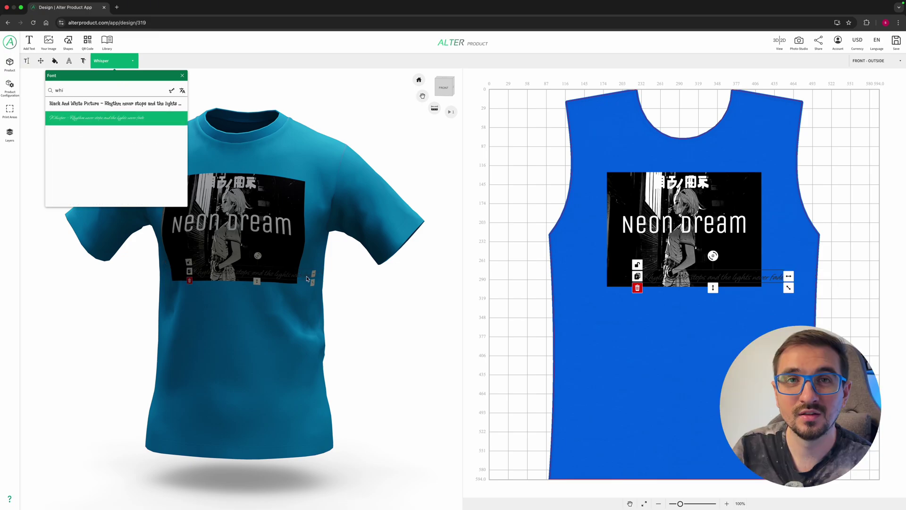
pyautogui.click(55, 61)
pyautogui.moveTo(294, 286); pyautogui.dragTo(279, 283)
pyautogui.moveTo(265, 279)
pyautogui.mouseDown()
pyautogui.moveTo(290, 283)
pyautogui.moveTo(277, 279)
pyautogui.mouseUp()
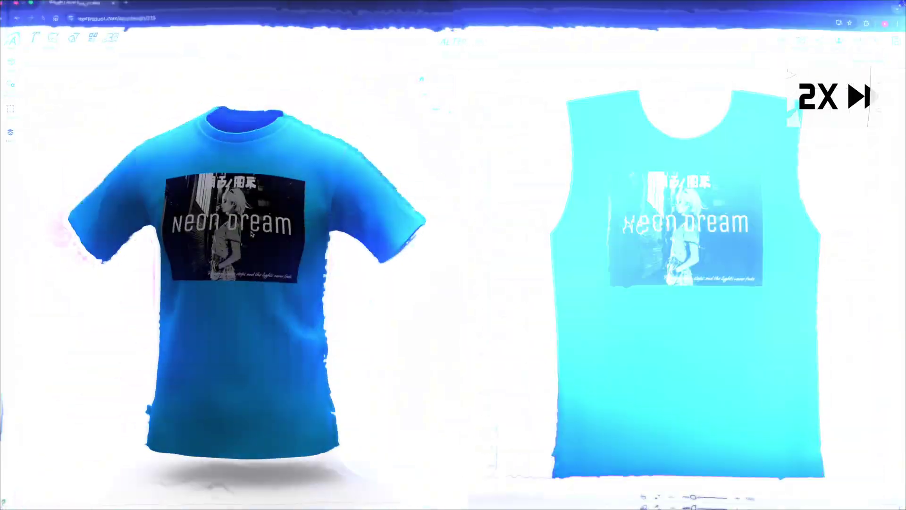
# Give the Neon Dream headline and the tagline a magenta #fe00d8 text shadow
pyautogui.click(127, 91)
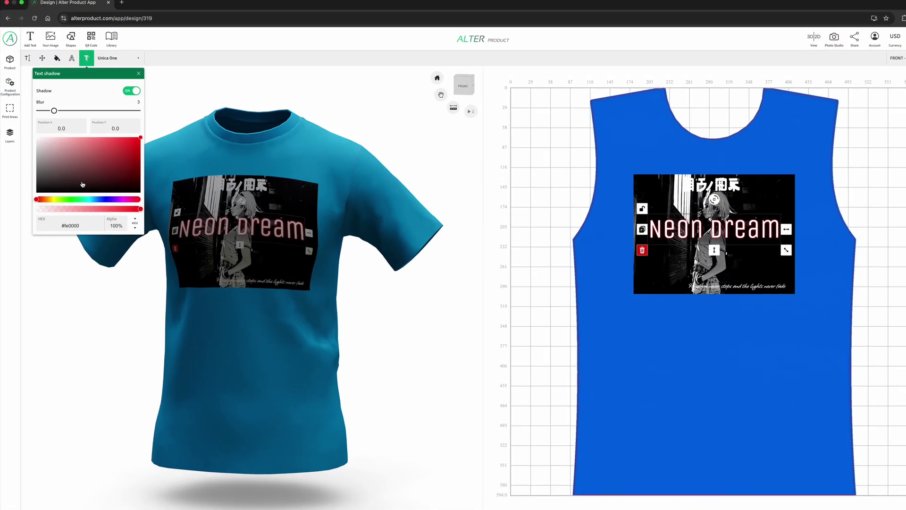
pyautogui.moveTo(83, 200); pyautogui.dragTo(130, 204)
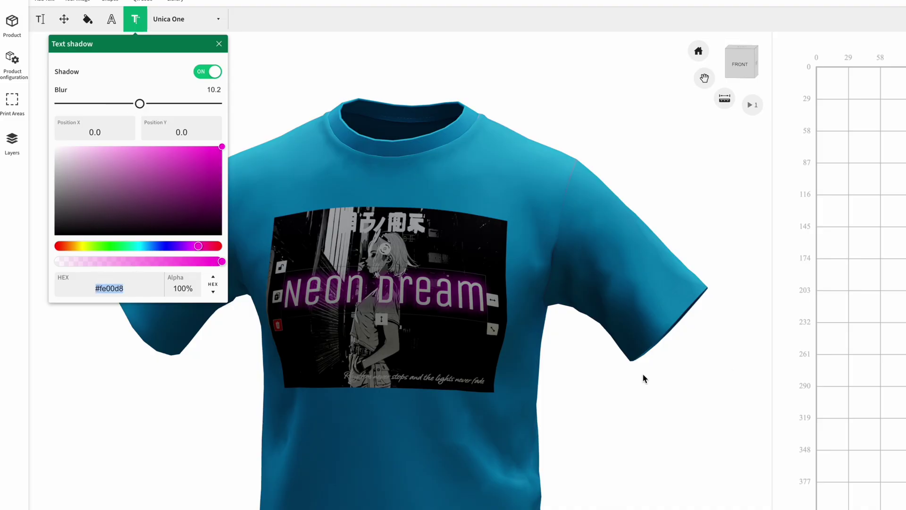
pyautogui.click(448, 379)
pyautogui.click(135, 19)
pyautogui.click(207, 72)
pyautogui.tripleClick(111, 288)
pyautogui.write('#fe00d8')
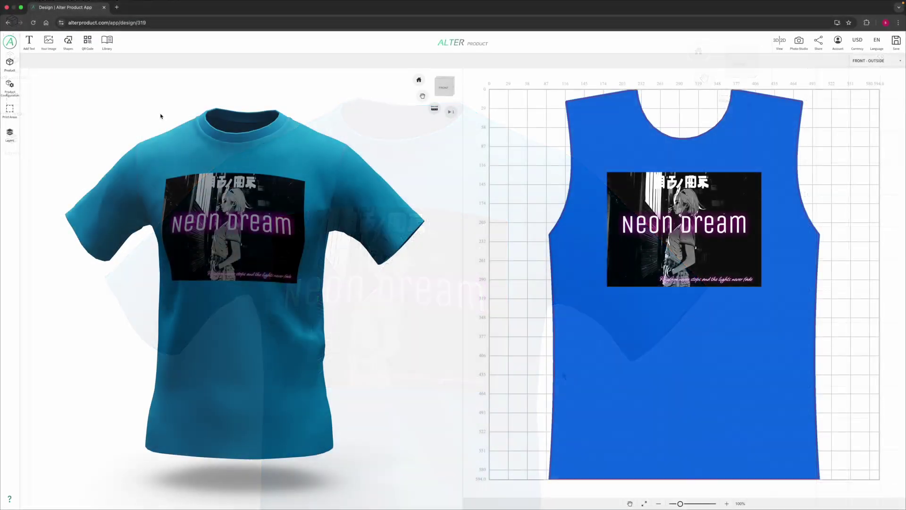
# Frame 'Dream' with an unfilled rectangle with a white 3.2 outline and a blurred shadow
pyautogui.click(68, 42)
pyautogui.click(70, 75)
pyautogui.click(40, 60)
pyautogui.click(116, 92)
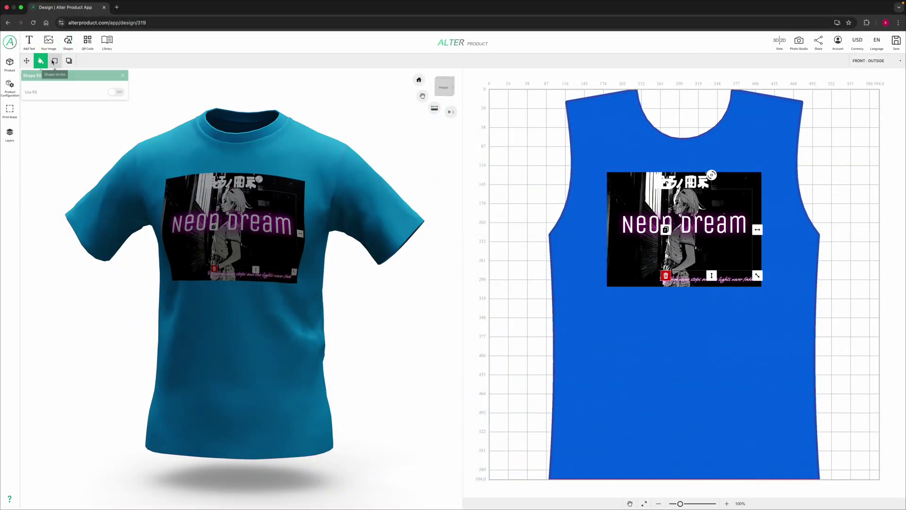
pyautogui.click(55, 61)
pyautogui.moveTo(18, 139); pyautogui.dragTo(18, 137)
pyautogui.moveTo(37, 111); pyautogui.dragTo(58, 111)
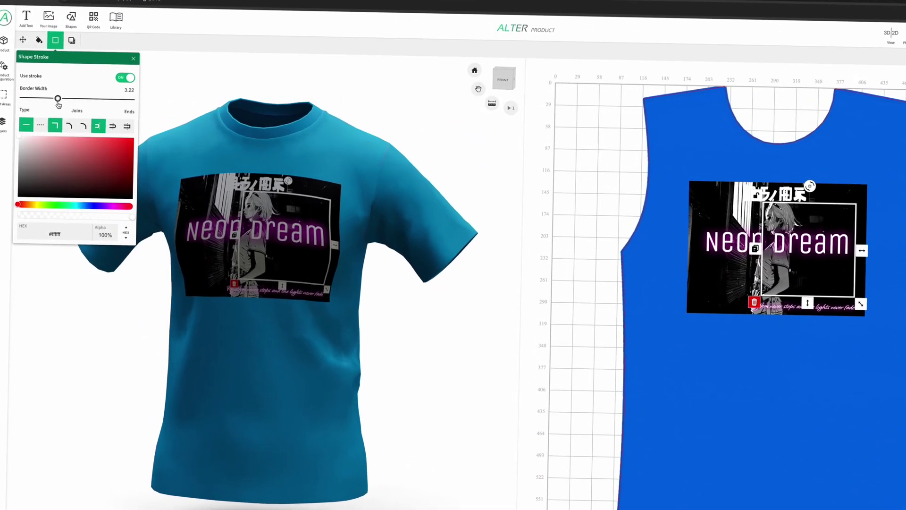
pyautogui.moveTo(256, 269); pyautogui.dragTo(257, 248)
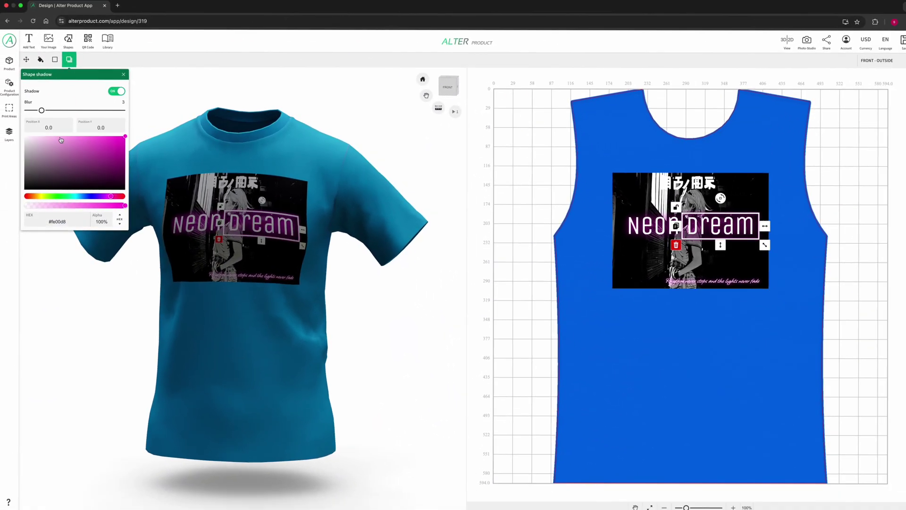
pyautogui.moveTo(41, 111); pyautogui.dragTo(71, 112)
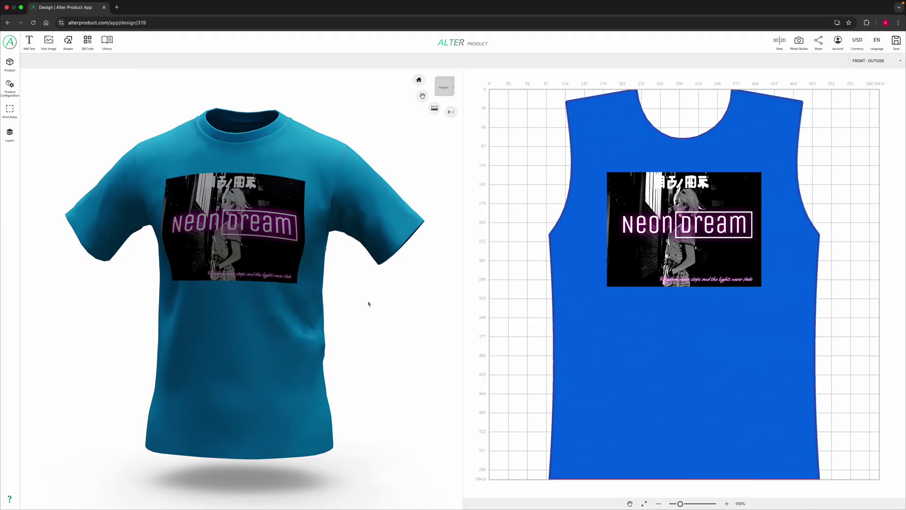
# Switch to the Dark - Rose interface with the neon face background at Image blur 47
pyautogui.click(9, 43)
pyautogui.click(31, 85)
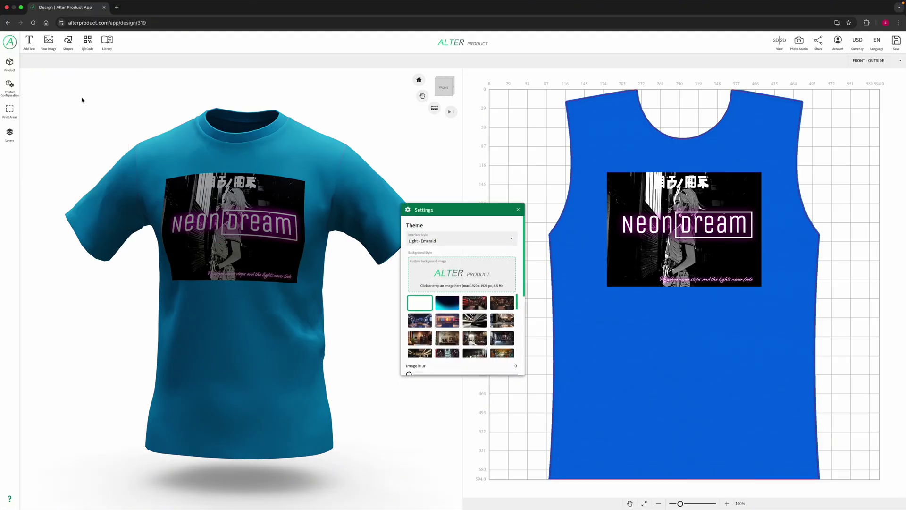
pyautogui.click(415, 240)
pyautogui.click(464, 316)
pyautogui.scroll(-1, 426, 340)
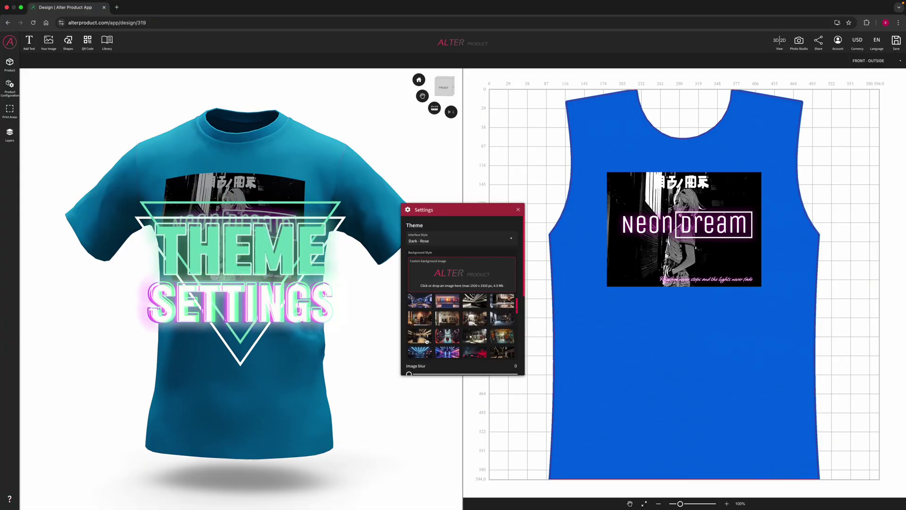
pyautogui.scroll(-5, 427, 340)
pyautogui.click(420, 331)
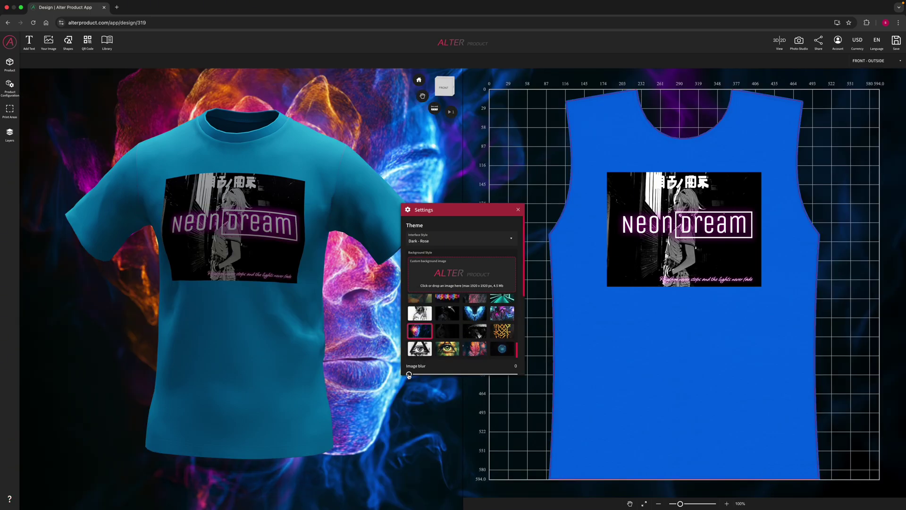
pyautogui.moveTo(409, 375); pyautogui.dragTo(458, 373)
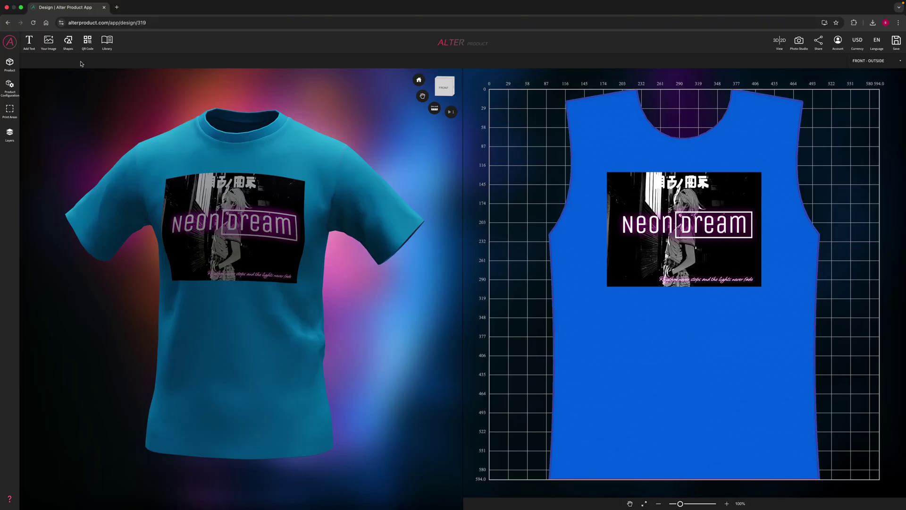
# Add a rectangle beneath all front layers and enlarge it to cover the front
pyautogui.click(56, 80)
pyautogui.moveTo(56, 81); pyautogui.dragTo(63, 119)
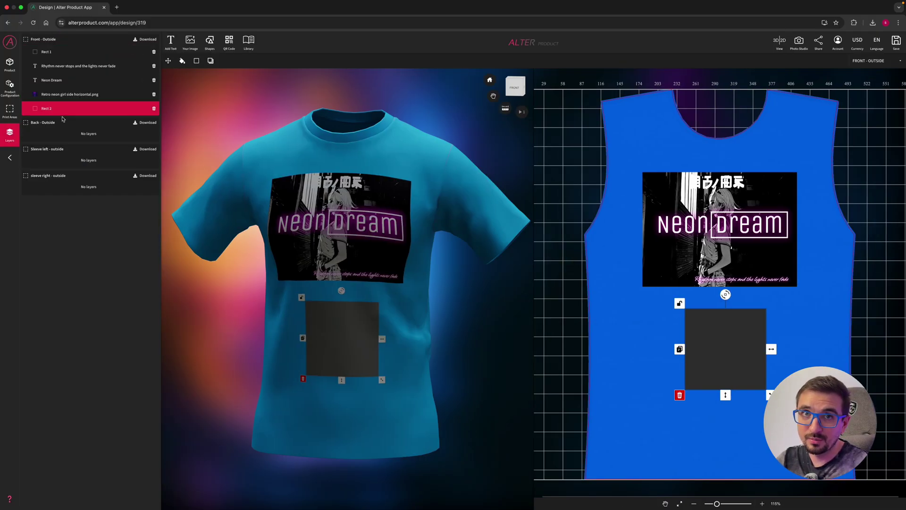
pyautogui.moveTo(383, 379); pyautogui.dragTo(462, 468)
pyautogui.moveTo(343, 376); pyautogui.dragTo(336, 361)
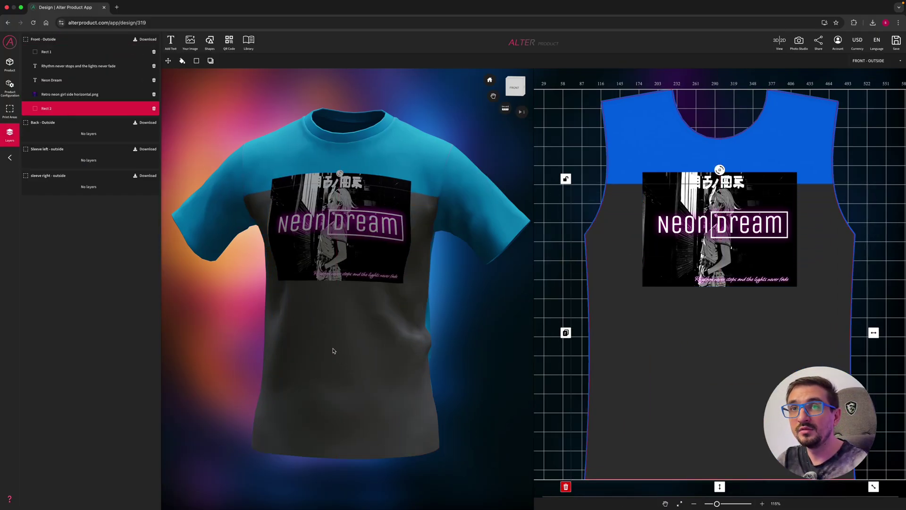
# Give the rectangle a 90° linear gradient fill ending in purple #590095
pyautogui.click(184, 62)
pyautogui.click(197, 108)
pyautogui.click(189, 119)
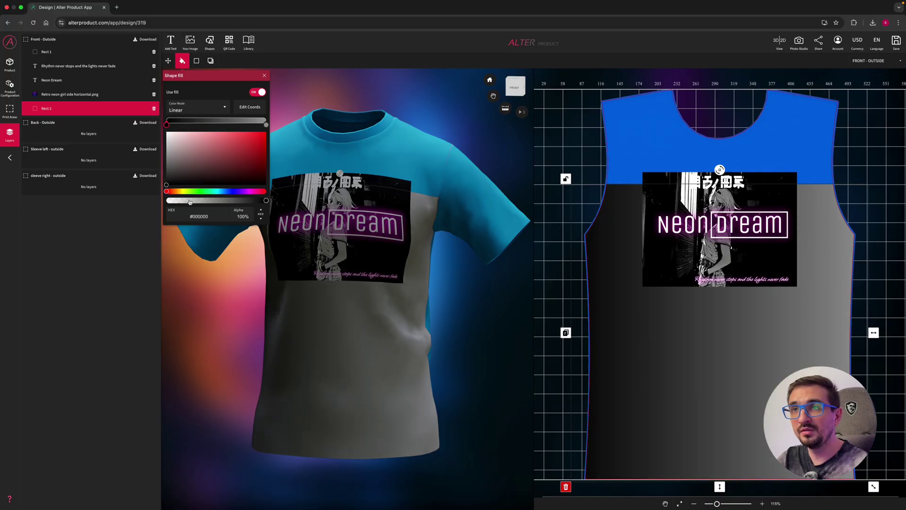
pyautogui.click(250, 107)
pyautogui.moveTo(167, 129); pyautogui.dragTo(194, 129)
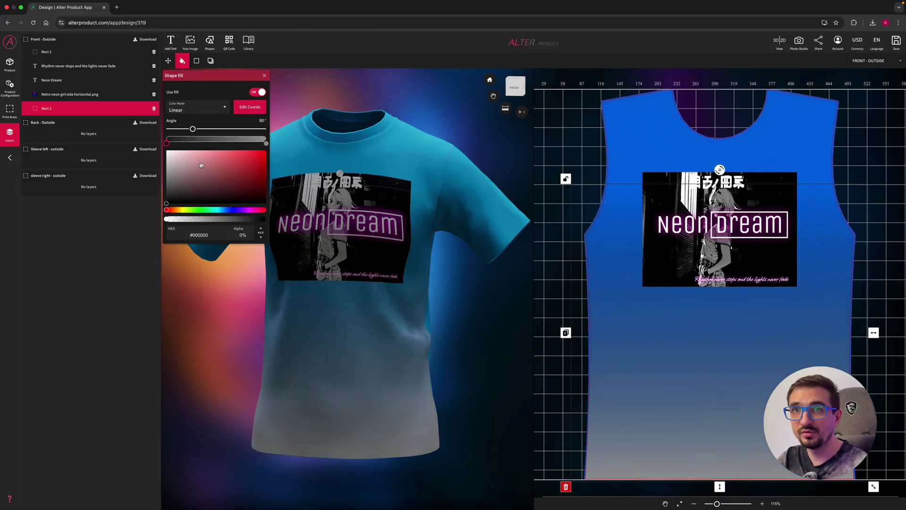
pyautogui.moveTo(241, 164); pyautogui.dragTo(267, 151)
pyautogui.moveTo(214, 210); pyautogui.dragTo(245, 210)
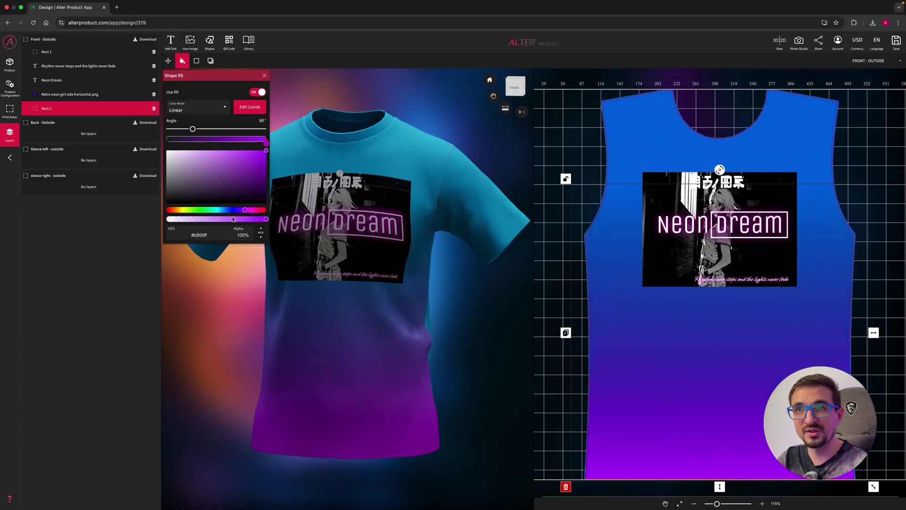
pyautogui.moveTo(210, 235); pyautogui.dragTo(189, 235)
pyautogui.write('#590095')
pyautogui.click(250, 284)
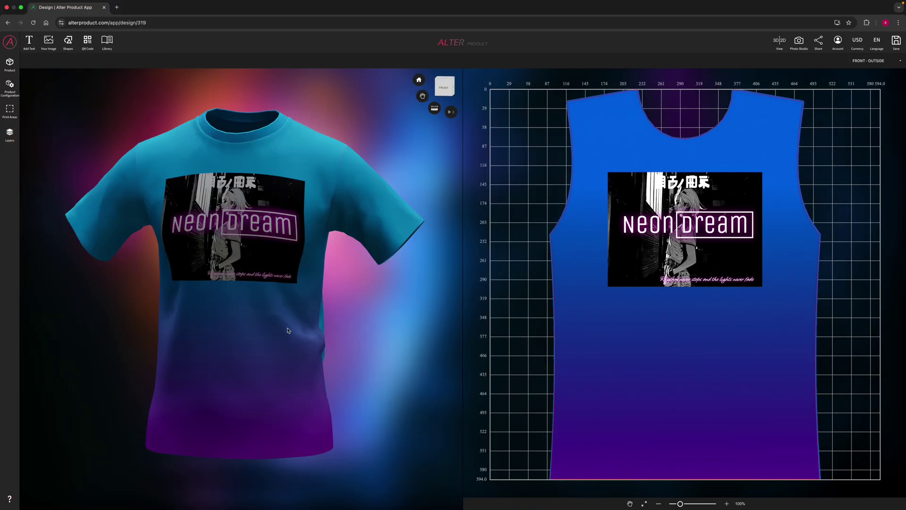
# Copy the gradient rectangle onto the shirt's back, left sleeve and right sleeve
pyautogui.click(312, 326)
pyautogui.hotkey('ctrl', 'c')
pyautogui.moveTo(311, 327); pyautogui.dragTo(217, 324)
pyautogui.hotkey('ctrl', 'v')
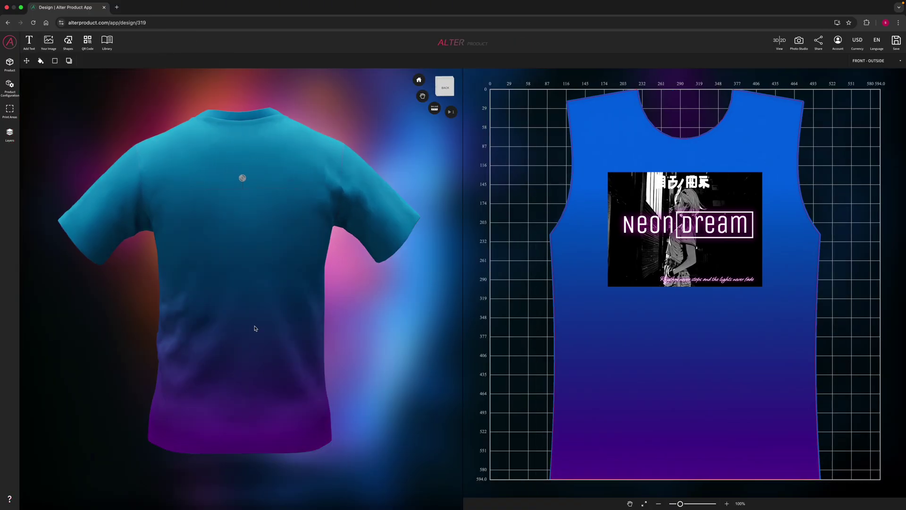
pyautogui.click(878, 60)
pyautogui.click(873, 78)
pyautogui.hotkey('ctrl', 'v')
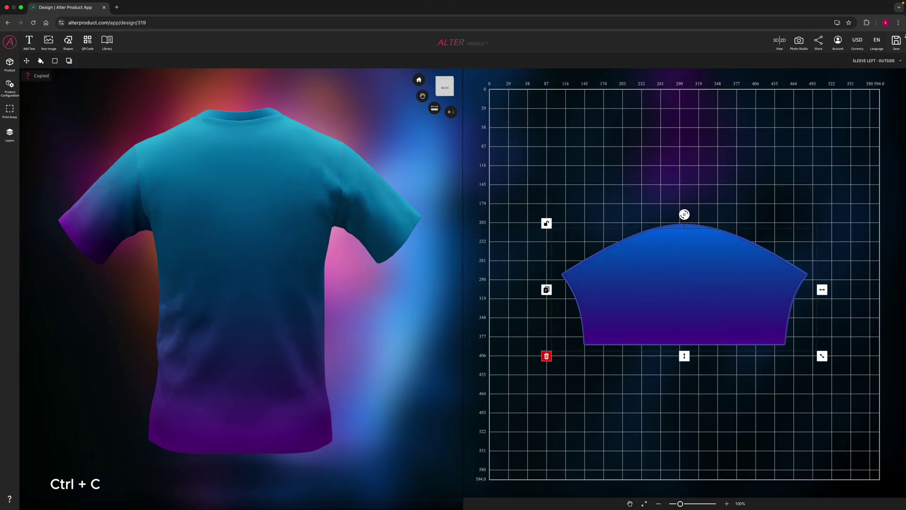
pyautogui.click(877, 61)
pyautogui.click(867, 130)
pyautogui.hotkey('ctrl', 'v')
pyautogui.click(678, 307)
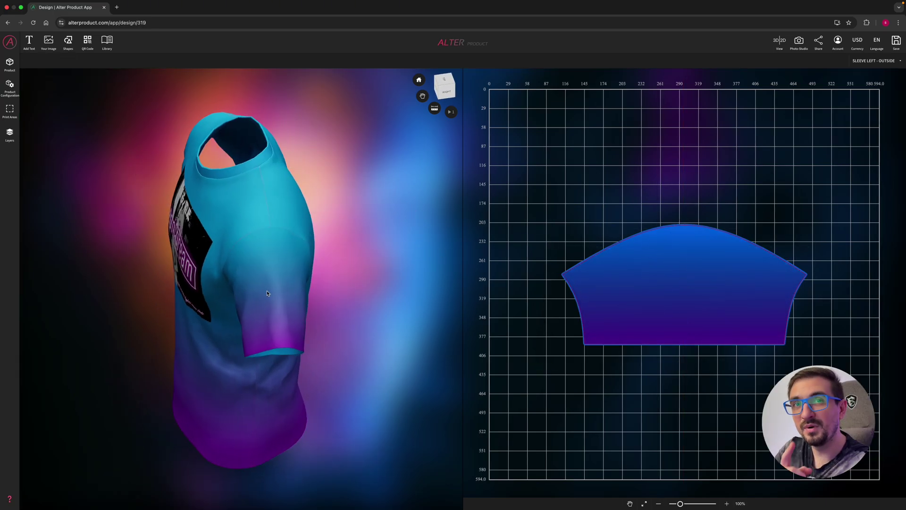
# Add a QR code to the left sleeve with Dots-style dots
pyautogui.click(87, 42)
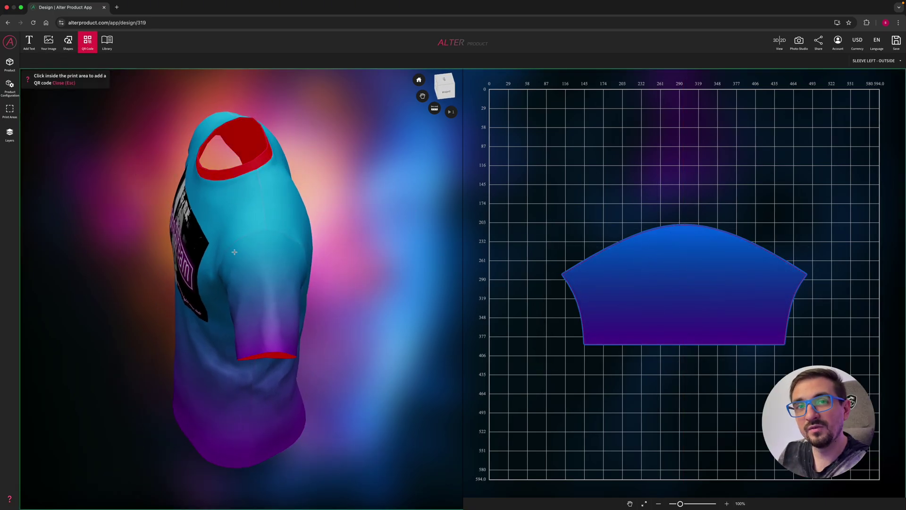
pyautogui.click(234, 252)
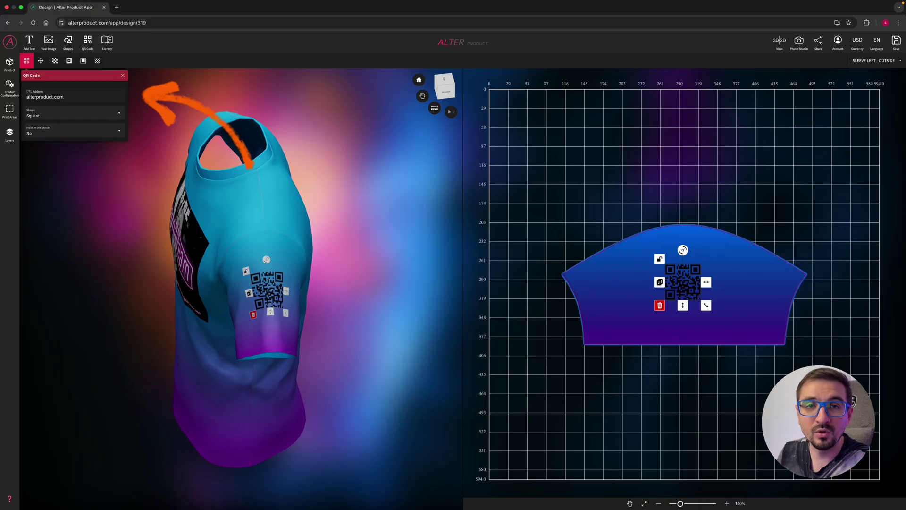
pyautogui.click(41, 60)
pyautogui.click(55, 61)
pyautogui.click(73, 96)
pyautogui.click(72, 172)
# Give the QR code circular corner squares and white dots, and nudge it into place
pyautogui.click(68, 61)
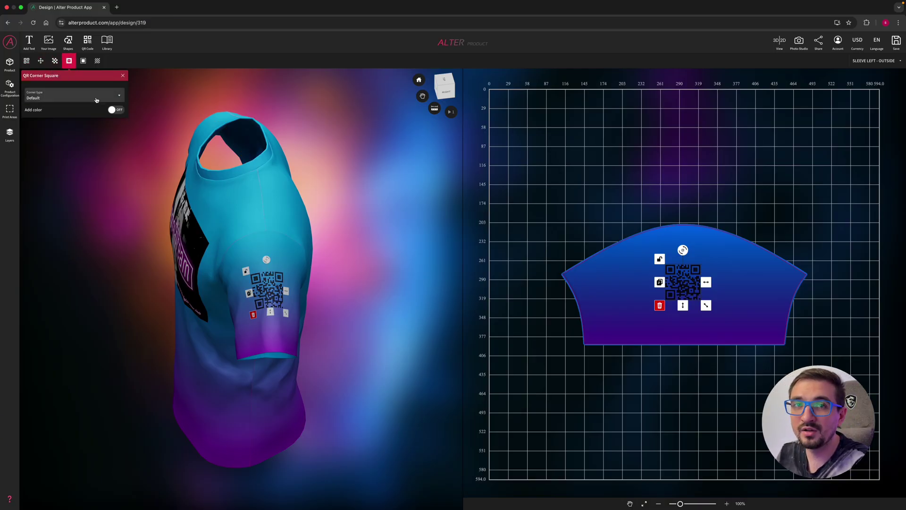
pyautogui.click(50, 147)
pyautogui.click(83, 60)
pyautogui.click(82, 96)
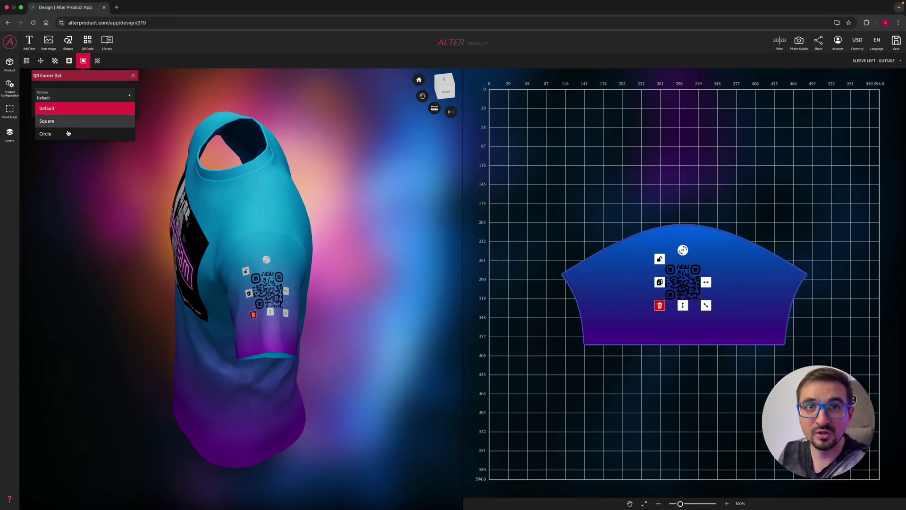
pyautogui.moveTo(268, 294); pyautogui.dragTo(259, 299)
pyautogui.click(55, 61)
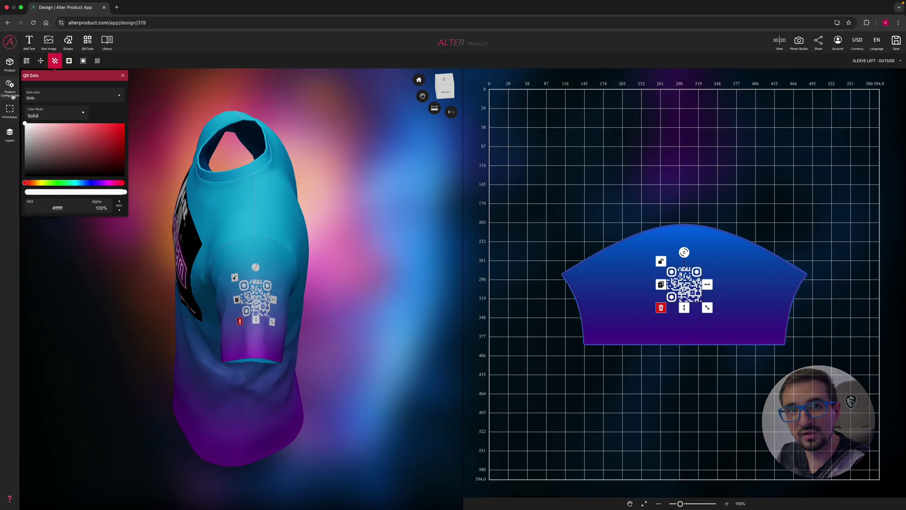
pyautogui.click(321, 311)
pyautogui.scroll(5, 306, 311)
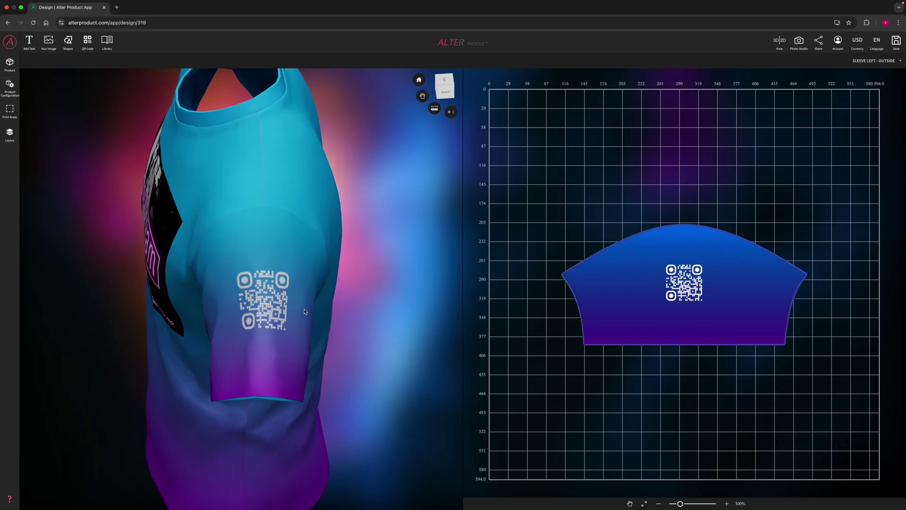
# Switch to the Back - Outside print area and place the neon girl image, enlarged and lowered
pyautogui.click(877, 61)
pyautogui.click(876, 103)
pyautogui.click(49, 42)
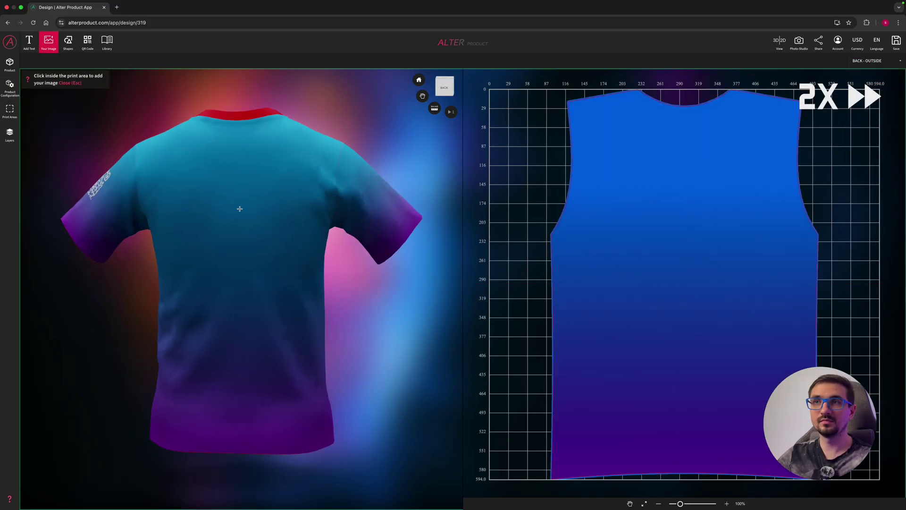
pyautogui.click(239, 230)
pyautogui.moveTo(238, 252); pyautogui.dragTo(237, 251)
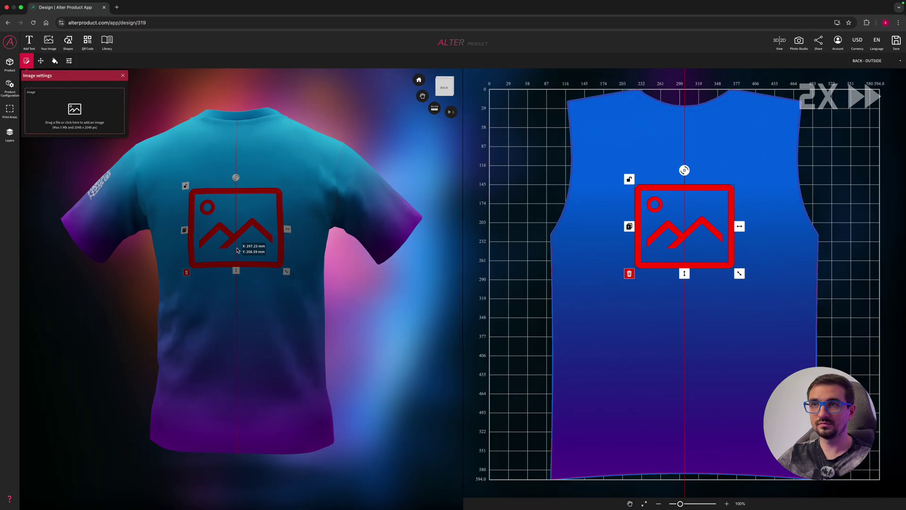
pyautogui.moveTo(117, 187); pyautogui.dragTo(75, 114)
pyautogui.moveTo(275, 285); pyautogui.dragTo(292, 323)
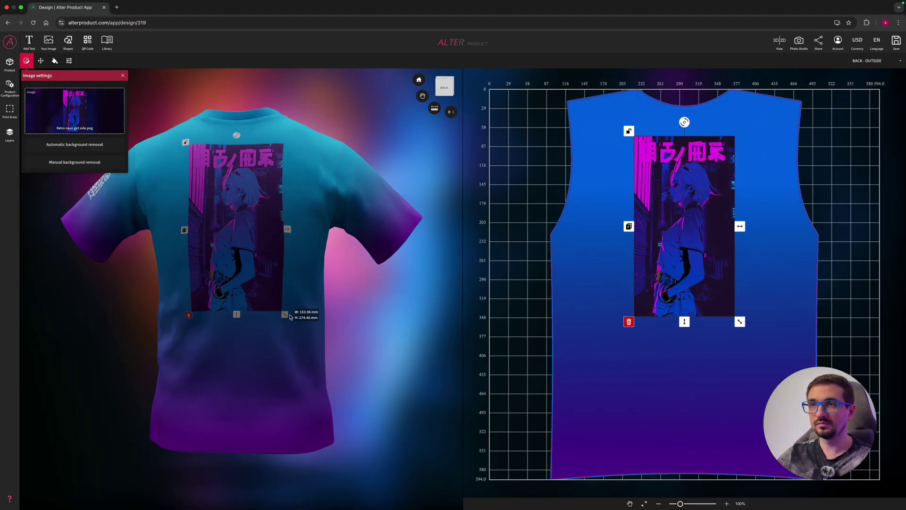
pyautogui.moveTo(236, 251); pyautogui.dragTo(236, 289)
# Copy the sleeve QR code onto the back print, shrinking and positioning it
pyautogui.moveTo(101, 302); pyautogui.dragTo(150, 304)
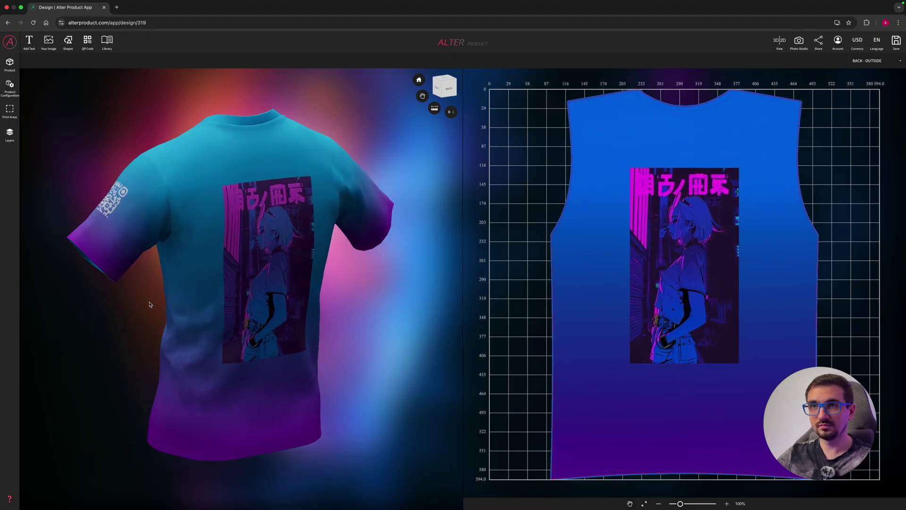
pyautogui.moveTo(150, 303); pyautogui.dragTo(182, 312)
pyautogui.click(122, 207)
pyautogui.hotkey('ctrl', 'c')
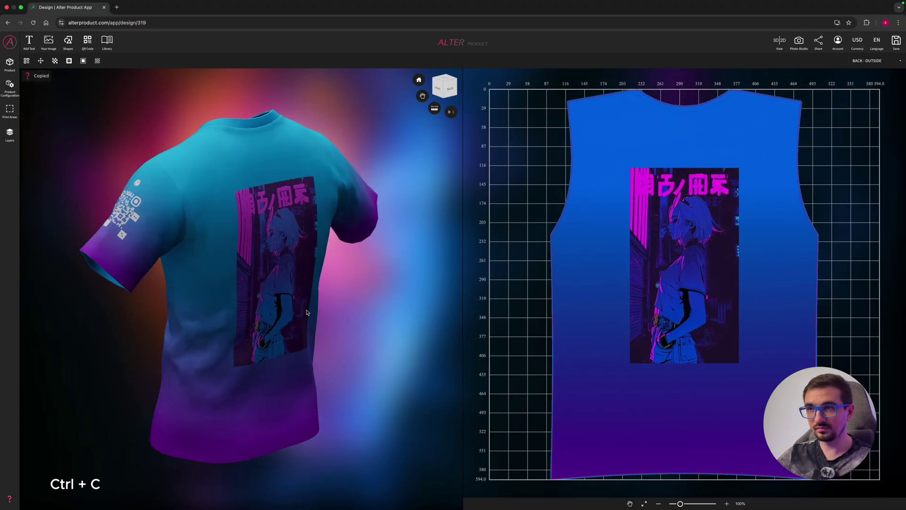
pyautogui.hotkey('ctrl', 'v')
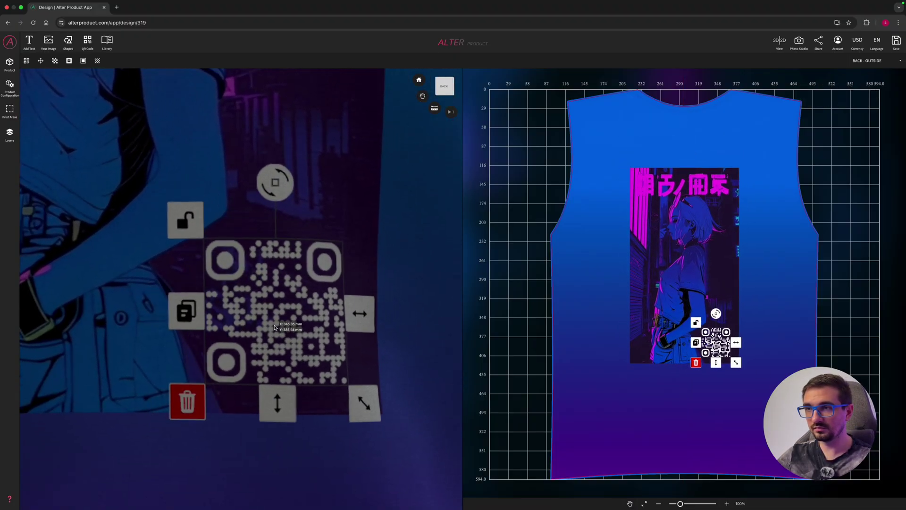
pyautogui.scroll(-5, 282, 332)
pyautogui.scroll(5, 735, 363)
pyautogui.moveTo(730, 351); pyautogui.dragTo(725, 346)
pyautogui.moveTo(694, 315); pyautogui.dragTo(698, 320)
# Enlarge the back image and move the QR code to the print's lower right
pyautogui.click(661, 278)
pyautogui.moveTo(747, 366); pyautogui.dragTo(764, 400)
pyautogui.scroll(-10, 382, 318)
pyautogui.moveTo(698, 321); pyautogui.dragTo(720, 355)
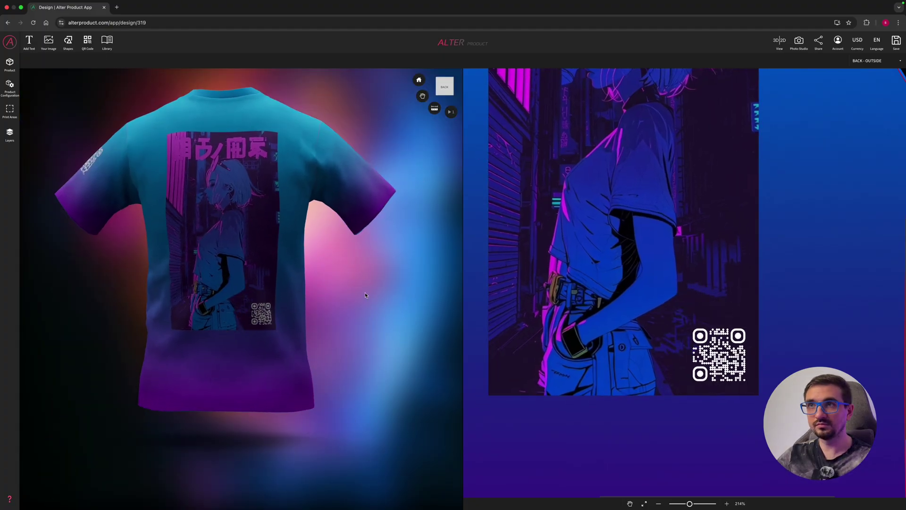
# On the front Neon Dream print, move Rect 3 to the bottom layer and resize it
pyautogui.moveTo(365, 295); pyautogui.dragTo(151, 323)
pyautogui.moveTo(264, 312)
pyautogui.mouseDown()
pyautogui.moveTo(411, 307)
pyautogui.moveTo(252, 300)
pyautogui.moveTo(255, 316)
pyautogui.mouseUp()
pyautogui.click(255, 307)
pyautogui.click(9, 135)
pyautogui.moveTo(88, 52); pyautogui.dragTo(88, 124)
pyautogui.moveTo(431, 319); pyautogui.dragTo(435, 325)
# Turn on Rect 3's shape shadow with blur 16.4 for a pink glow
pyautogui.click(211, 61)
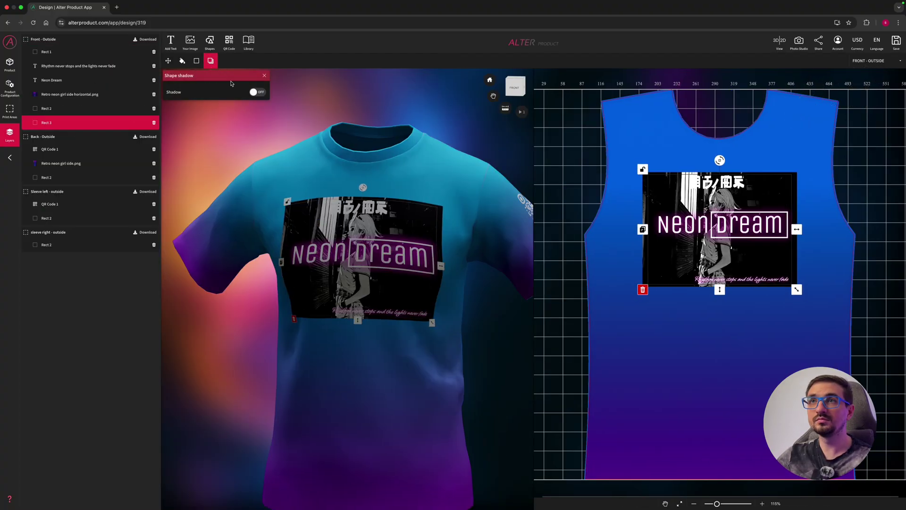
pyautogui.click(257, 92)
pyautogui.moveTo(191, 114); pyautogui.dragTo(246, 112)
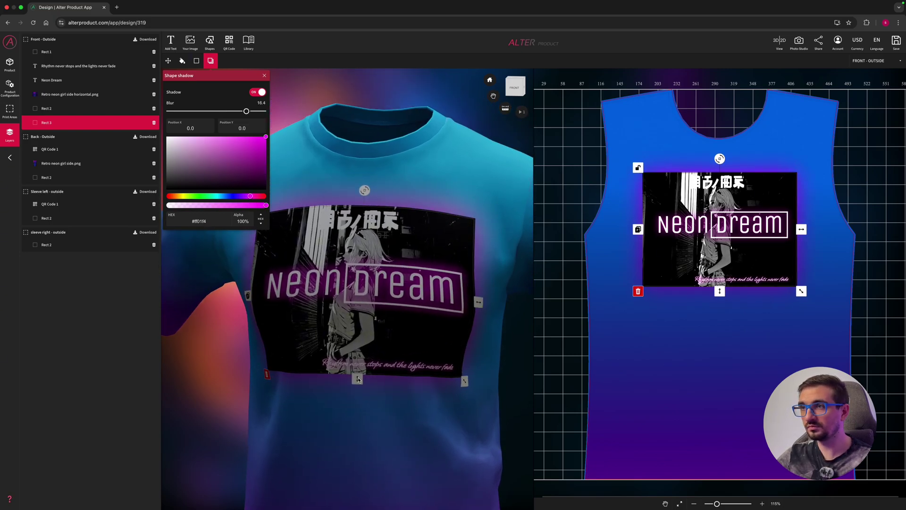
# Review the Neon Dream text and Rect 3 shadow settings, then turn the shirt to its back
pyautogui.click(293, 287)
pyautogui.click(225, 61)
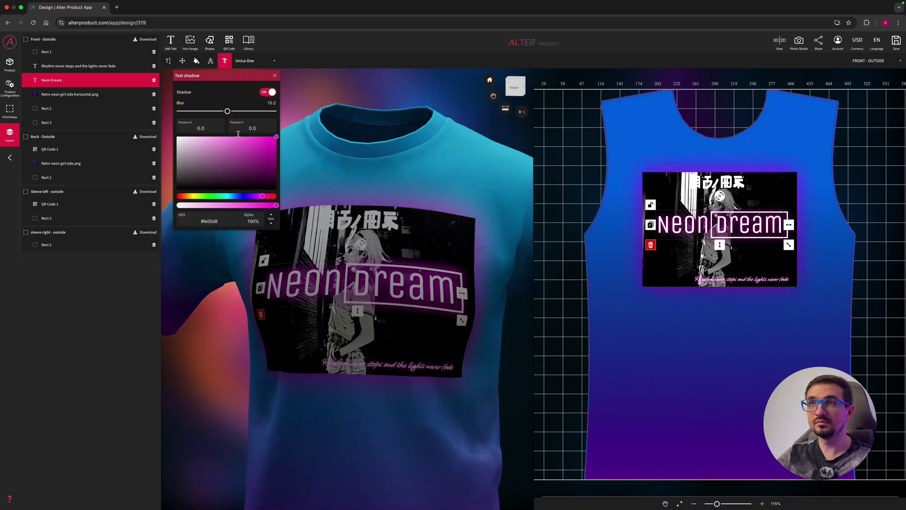
pyautogui.click(59, 124)
pyautogui.click(211, 61)
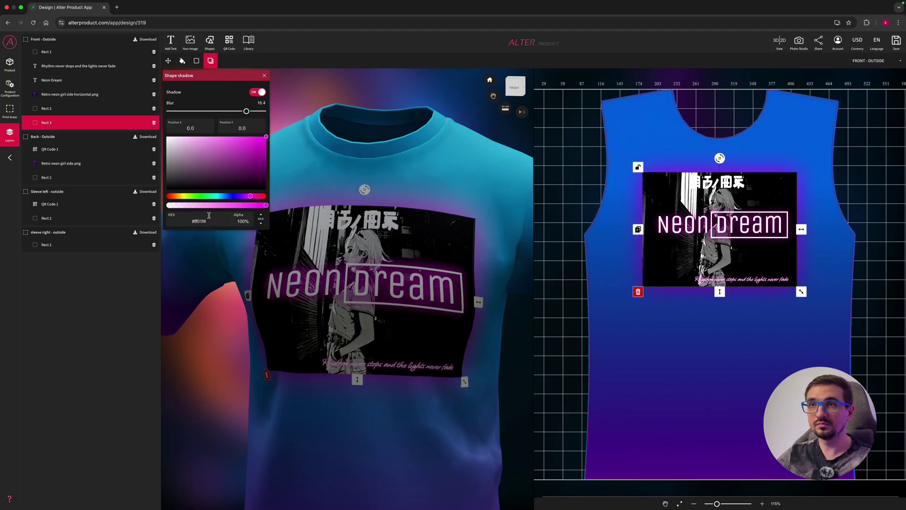
pyautogui.click(212, 330)
pyautogui.scroll(-5, 385, 349)
pyautogui.moveTo(491, 347); pyautogui.dragTo(232, 343)
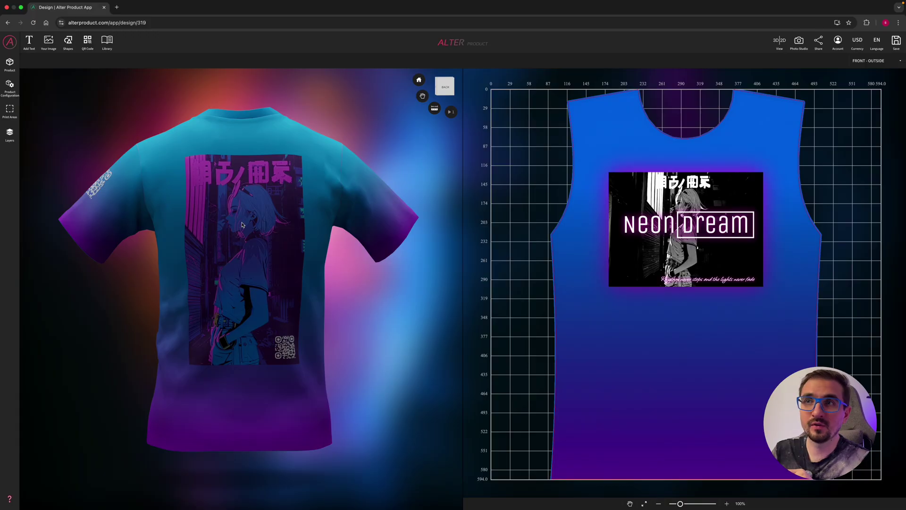
# Set the back print image's fill transparency to 41%
pyautogui.click(210, 356)
pyautogui.click(54, 61)
pyautogui.moveTo(25, 99); pyautogui.dragTo(67, 99)
pyautogui.moveTo(240, 292)
pyautogui.mouseDown()
pyautogui.moveTo(248, 301)
pyautogui.moveTo(239, 291)
pyautogui.mouseUp()
# In Remove background, erase a vertical strip with a 100 px brush, then close the editor
pyautogui.click(26, 61)
pyautogui.click(87, 162)
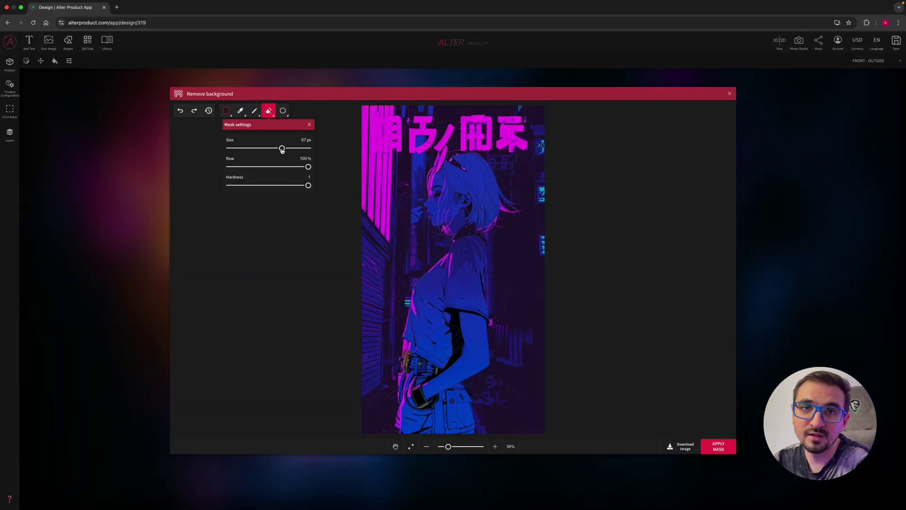
pyautogui.moveTo(282, 149); pyautogui.dragTo(309, 149)
pyautogui.scroll(-5, 360, 233)
pyautogui.keyDown('shift'); pyautogui.moveTo(404, 173); pyautogui.dragTo(402, 359); pyautogui.keyUp('shift')
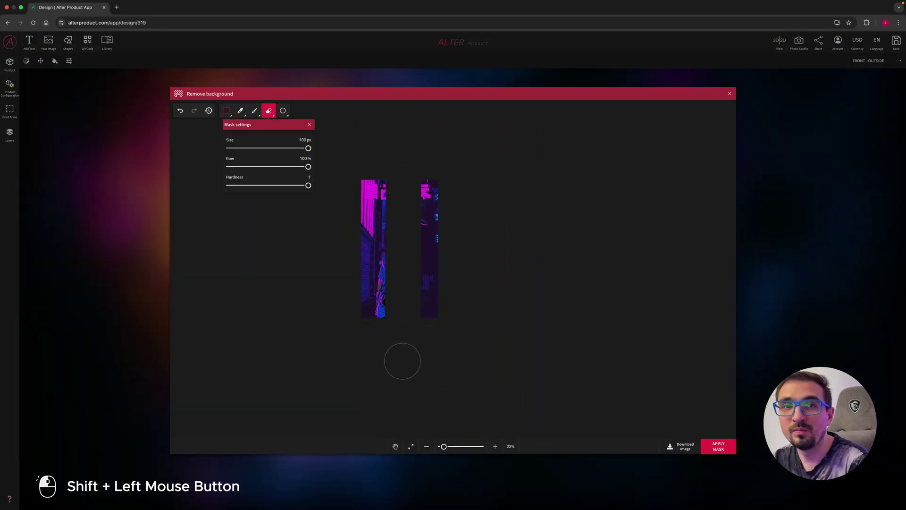
pyautogui.click(719, 446)
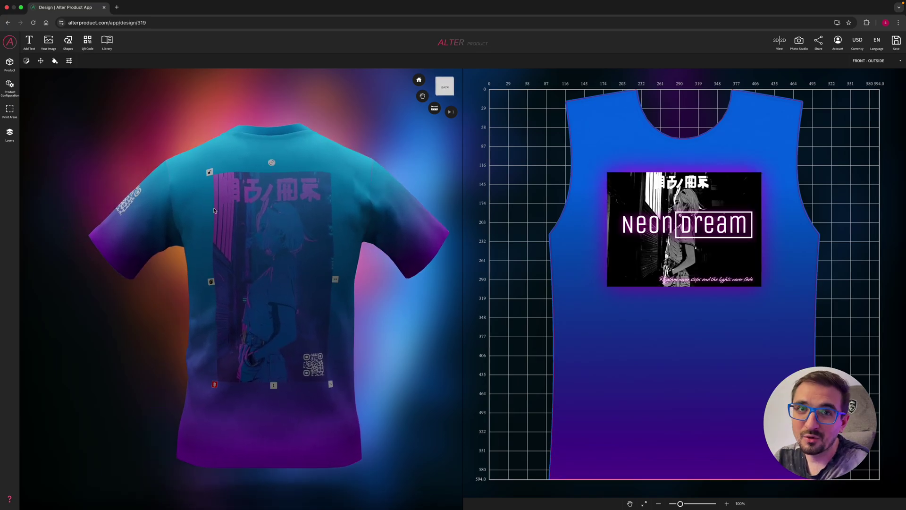
pyautogui.click(55, 61)
# Turn on image filters and add a rectangle shape to the shirt back
pyautogui.click(113, 92)
pyautogui.click(68, 42)
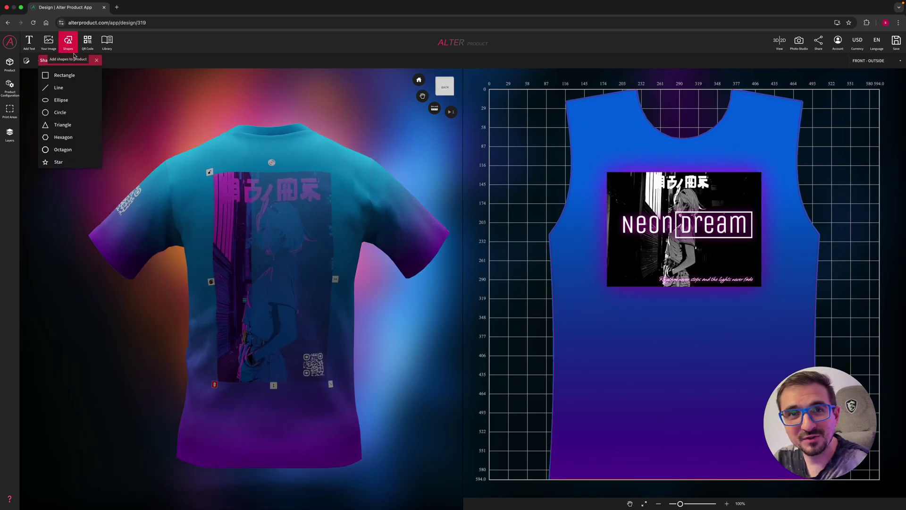
pyautogui.click(91, 75)
pyautogui.click(256, 278)
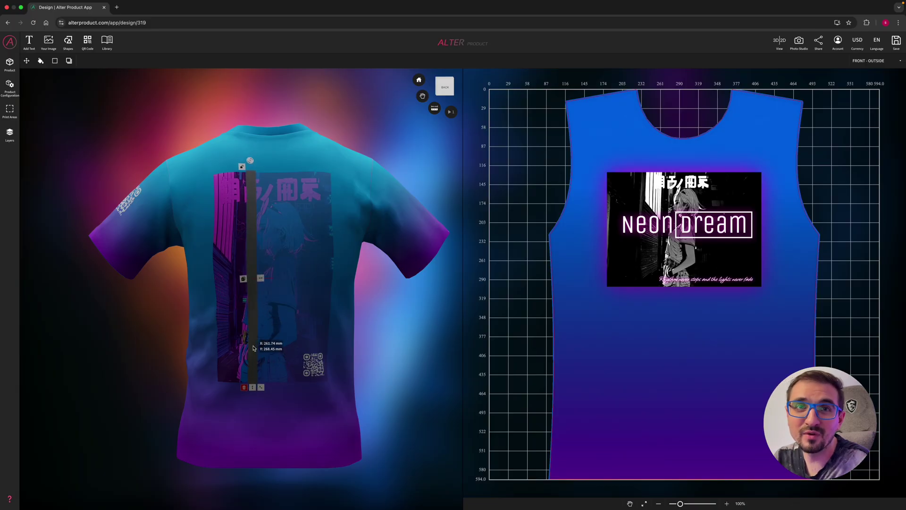
# Give the rectangle a white blurred shadow glow and narrow it into a 5.51 mm vertical bar
pyautogui.scroll(5, 252, 393)
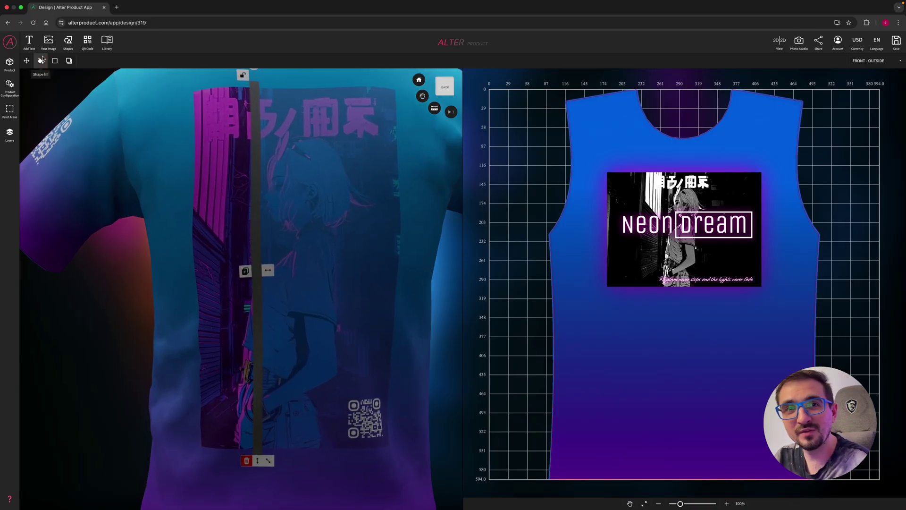
pyautogui.click(69, 60)
pyautogui.click(25, 137)
pyautogui.moveTo(42, 111); pyautogui.dragTo(53, 111)
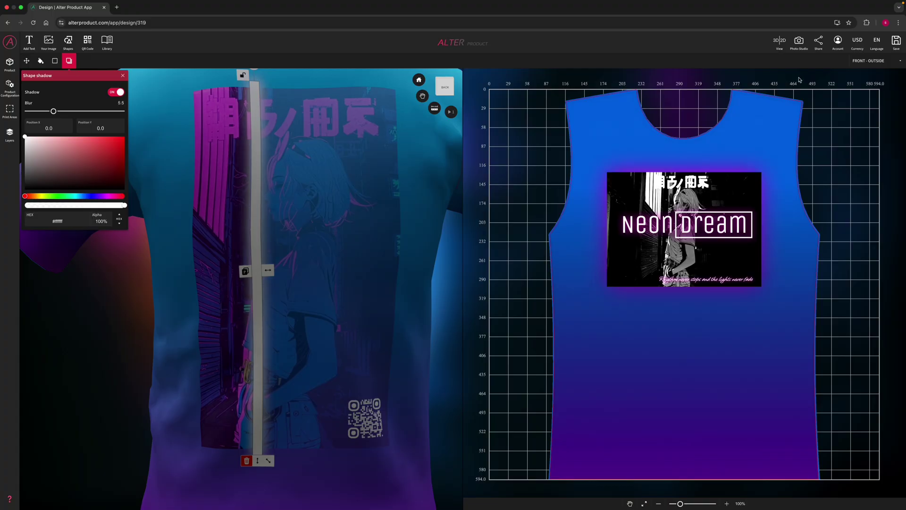
pyautogui.click(871, 61)
pyautogui.click(866, 92)
pyautogui.click(69, 61)
pyautogui.click(42, 128)
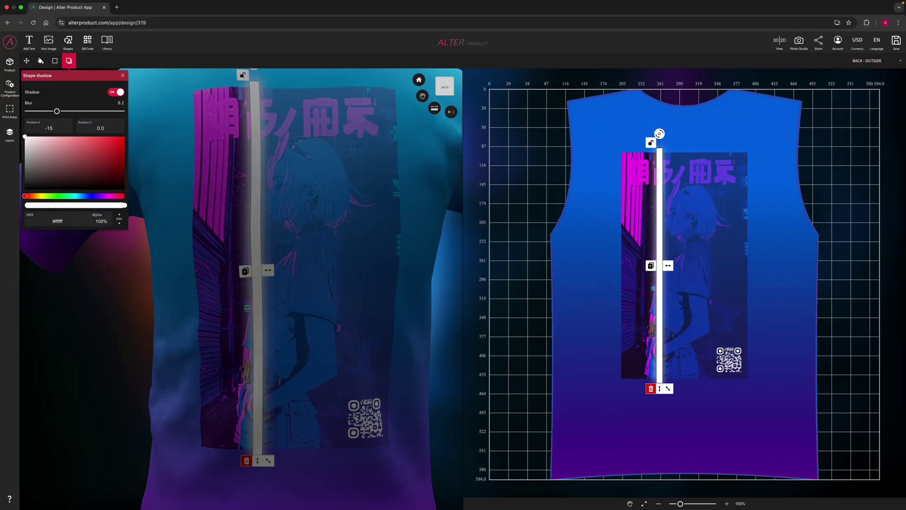
pyautogui.moveTo(271, 273); pyautogui.dragTo(269, 273)
pyautogui.click(119, 296)
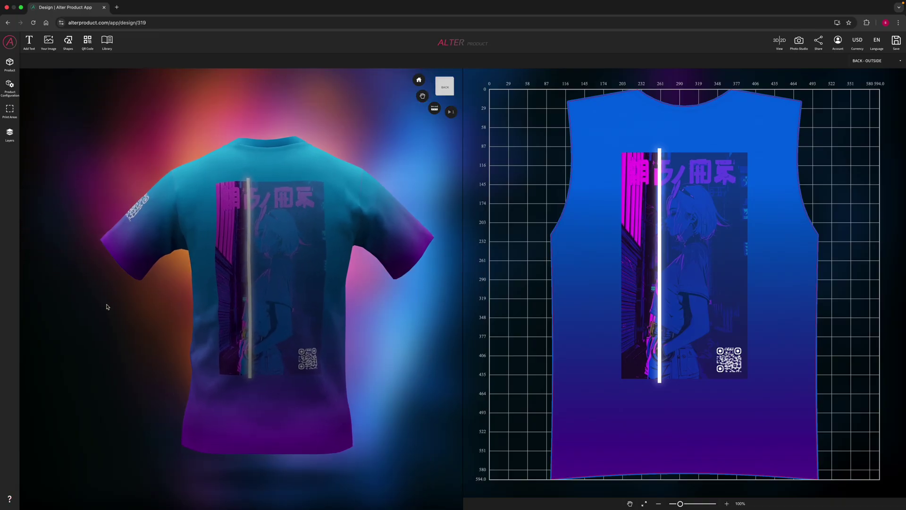
# Spin the shirt to compare front and back, then turn on automatic rotation
pyautogui.scroll(5, 142, 306)
pyautogui.scroll(-4, 147, 307)
pyautogui.moveTo(147, 308); pyautogui.dragTo(564, 317)
pyautogui.click(423, 96)
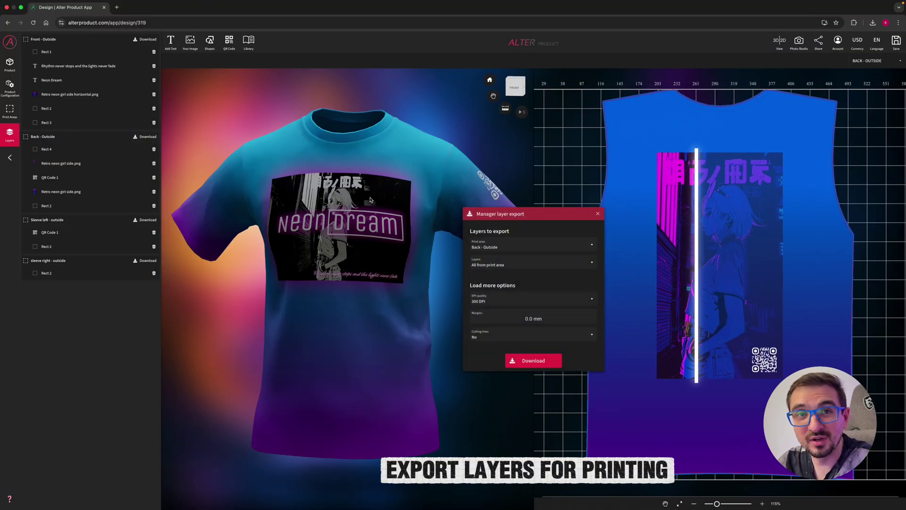
# Download the back print as the 300 DPI PNG 'Men's T-Shirt - Back - Outside.png'
pyautogui.click(545, 363)
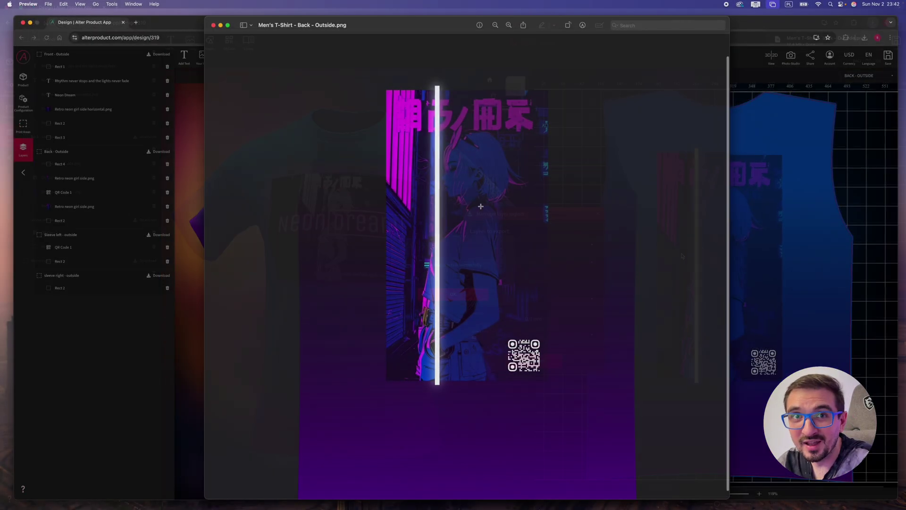
pyautogui.scroll(5, 472, 200)
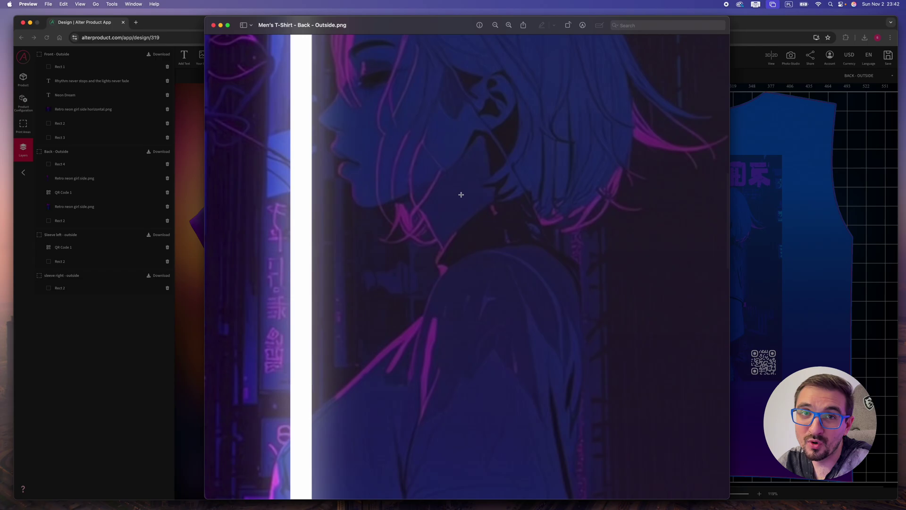
pyautogui.scroll(7, 447, 202)
pyautogui.scroll(-5, 447, 201)
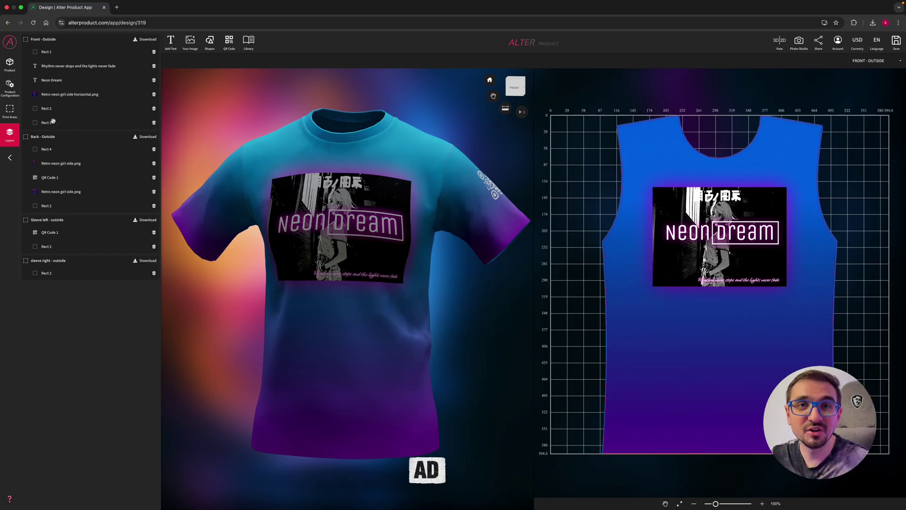
# Enter size S and create a new colour variant with its colour picked
pyautogui.write('S')
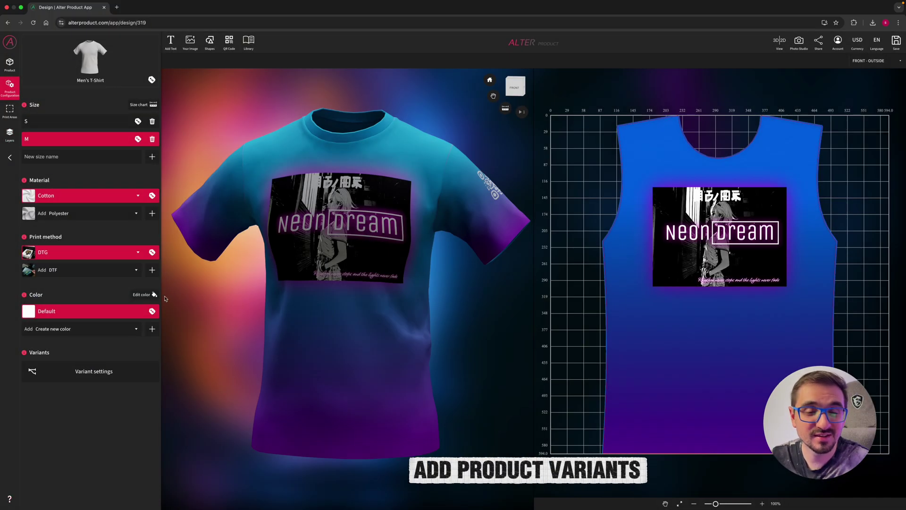
pyautogui.click(94, 311)
pyautogui.click(127, 449)
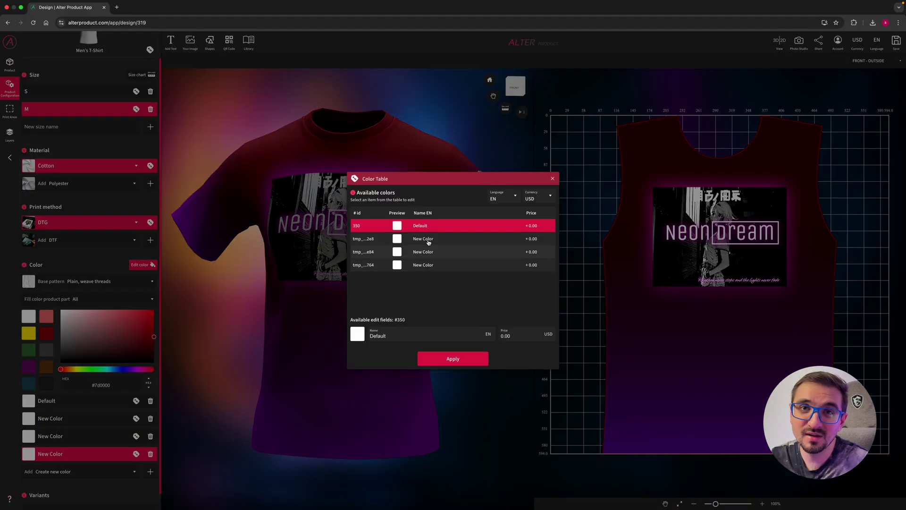
pyautogui.click(357, 333)
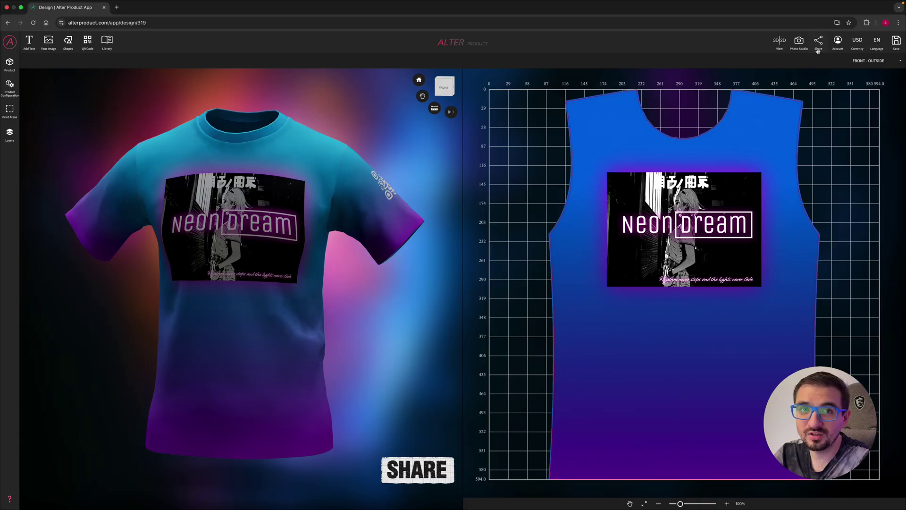
# Set the design's visibility to Public and show its e-commerce sharing links
pyautogui.click(819, 47)
pyautogui.click(821, 99)
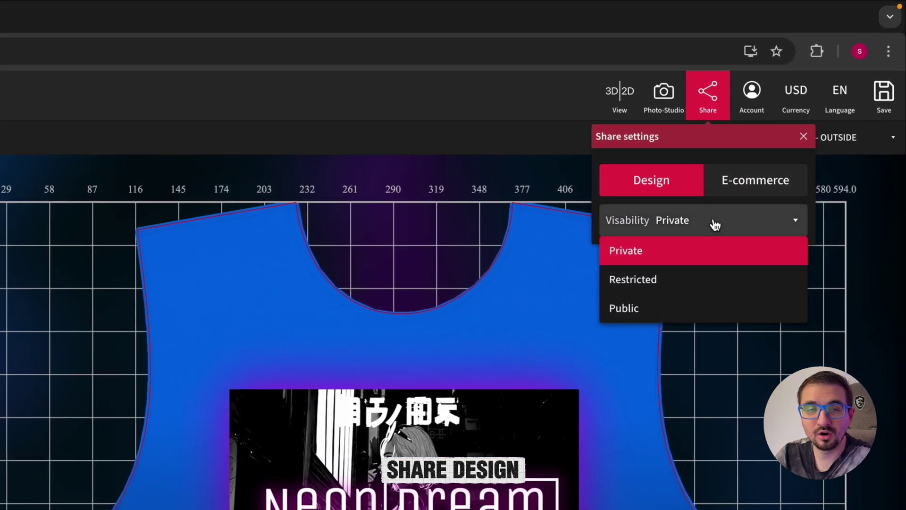
pyautogui.click(709, 314)
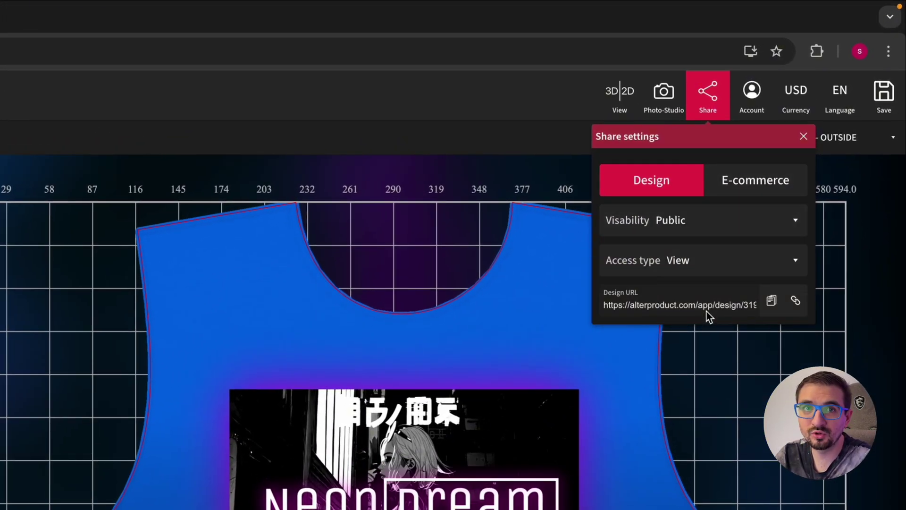
pyautogui.click(738, 184)
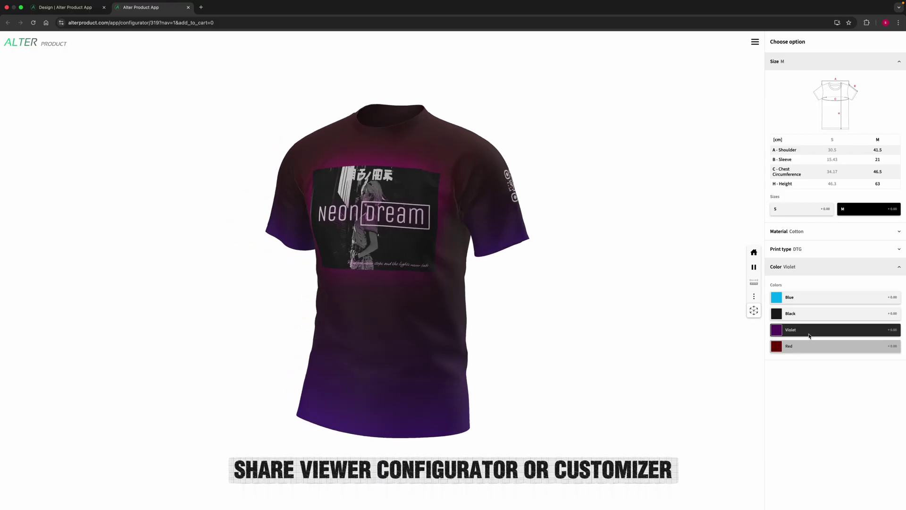
# Preview the shirt in Black and Blue, tilt it upward, and overlay its size measurements
pyautogui.click(809, 316)
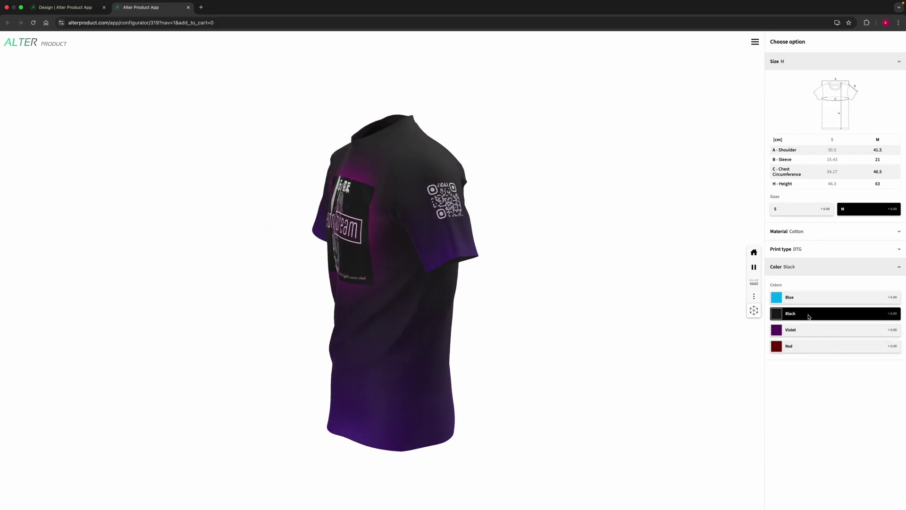
pyautogui.click(809, 299)
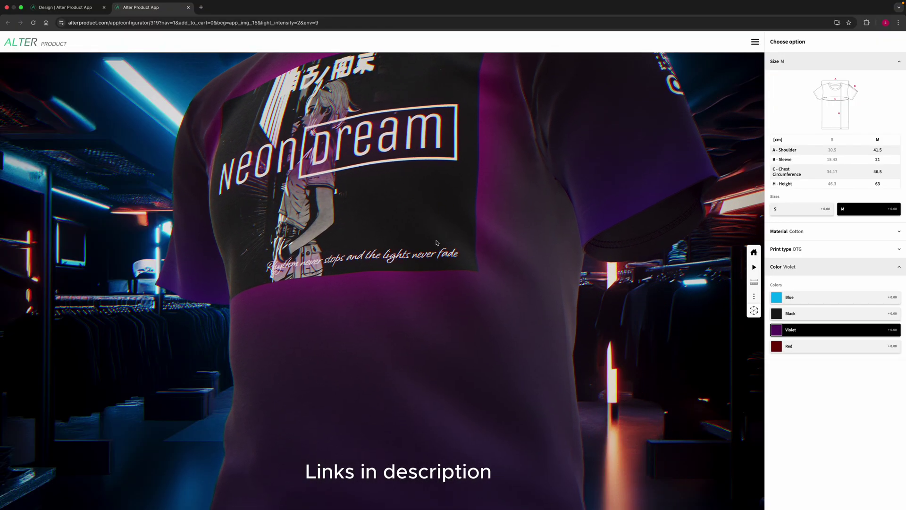
pyautogui.moveTo(436, 241); pyautogui.dragTo(437, 223)
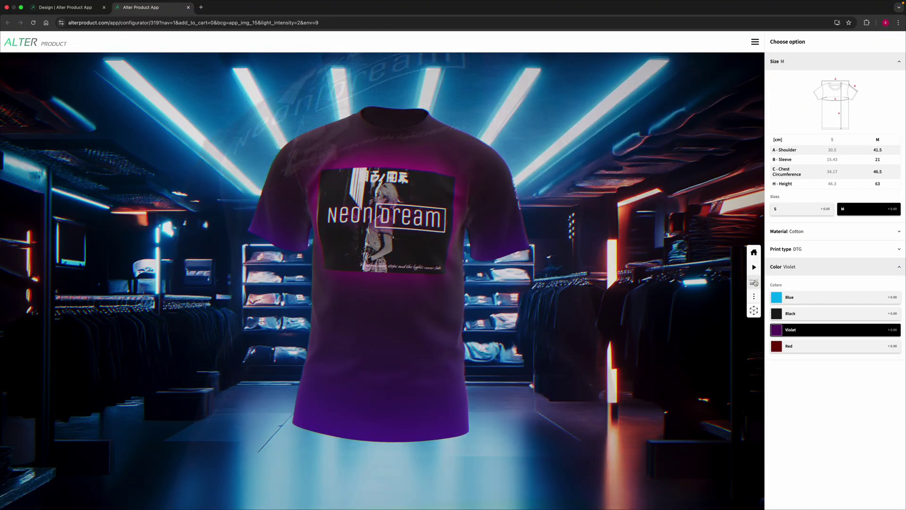
pyautogui.click(754, 283)
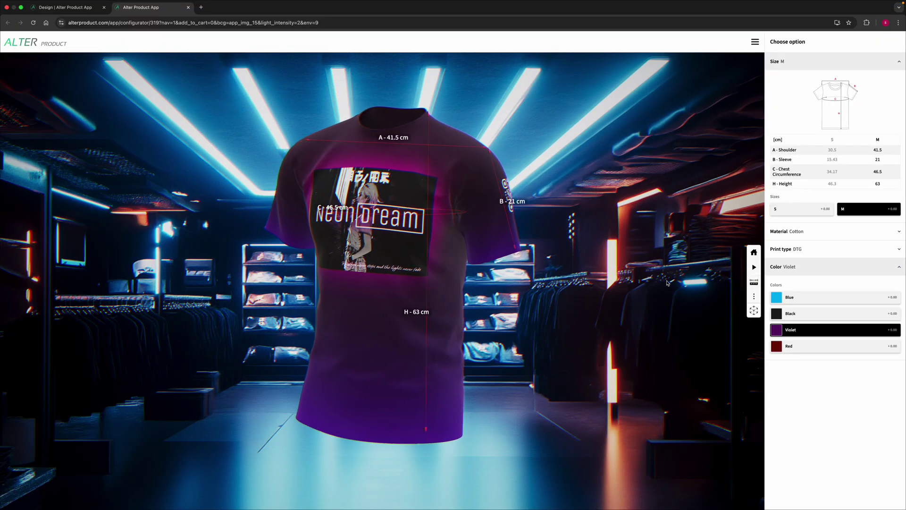